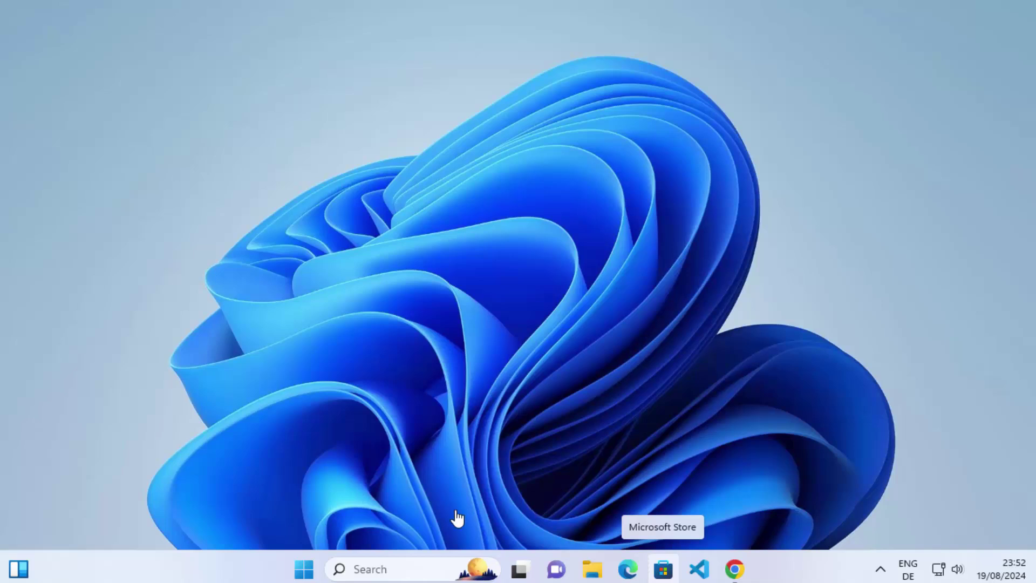
Open Command Prompt and run the python command to check for an existing Python installation
{"action": "left_click", "coordinate": [398, 570]}
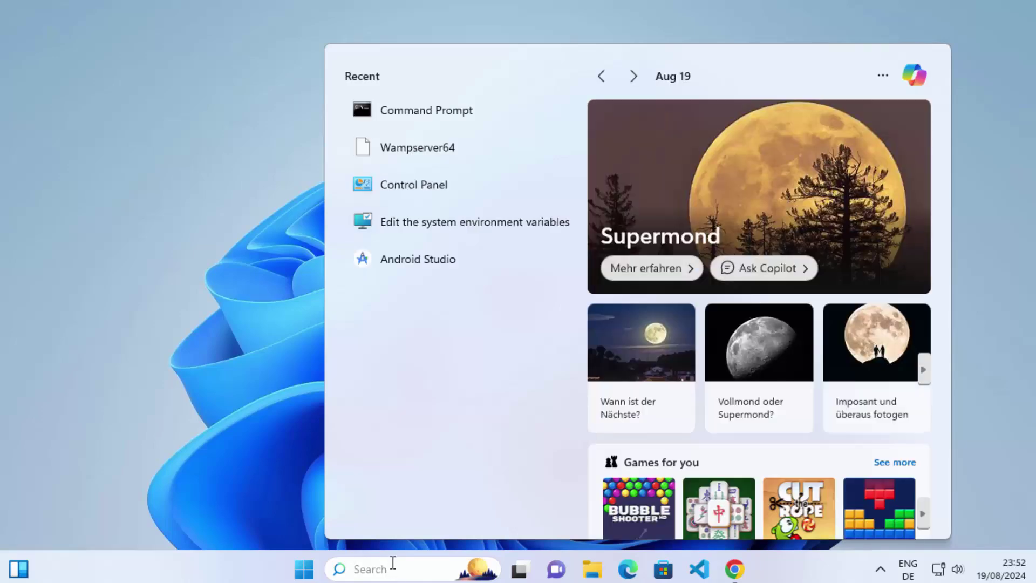
{"action": "type", "text": "cmd"}
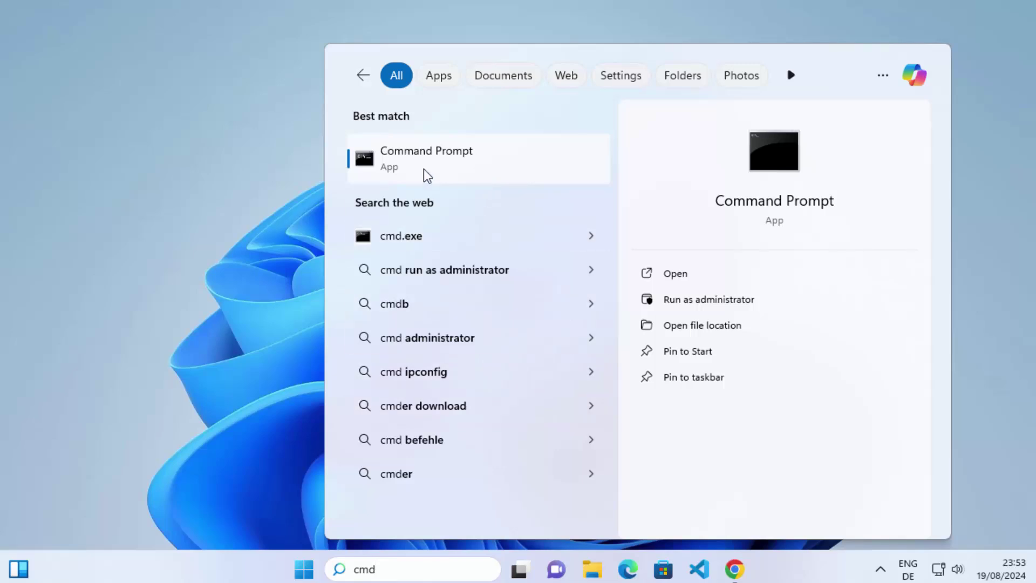
{"action": "left_click", "coordinate": [463, 168]}
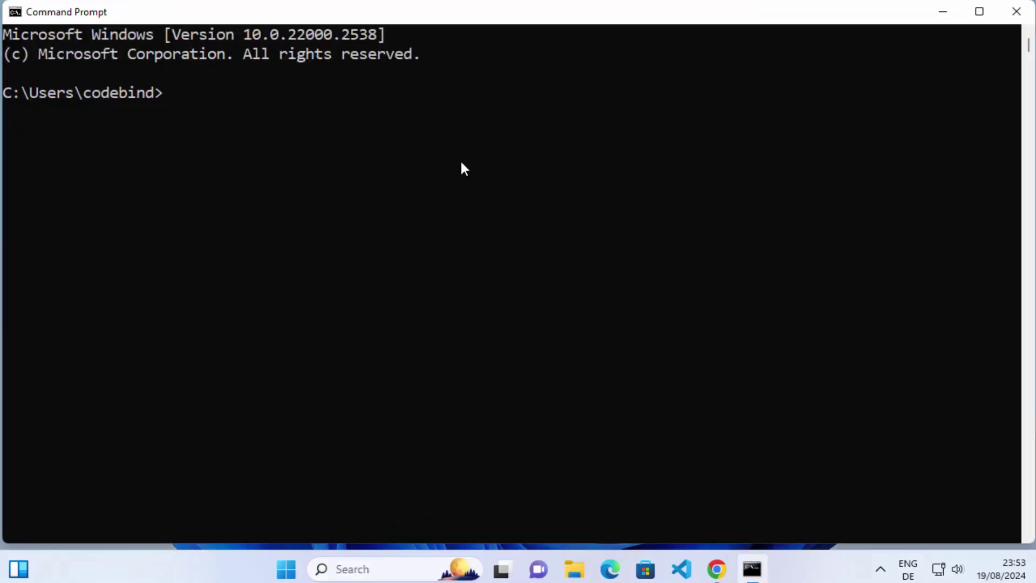
{"action": "type", "text": "python"}
{"action": "key", "text": "Return"}
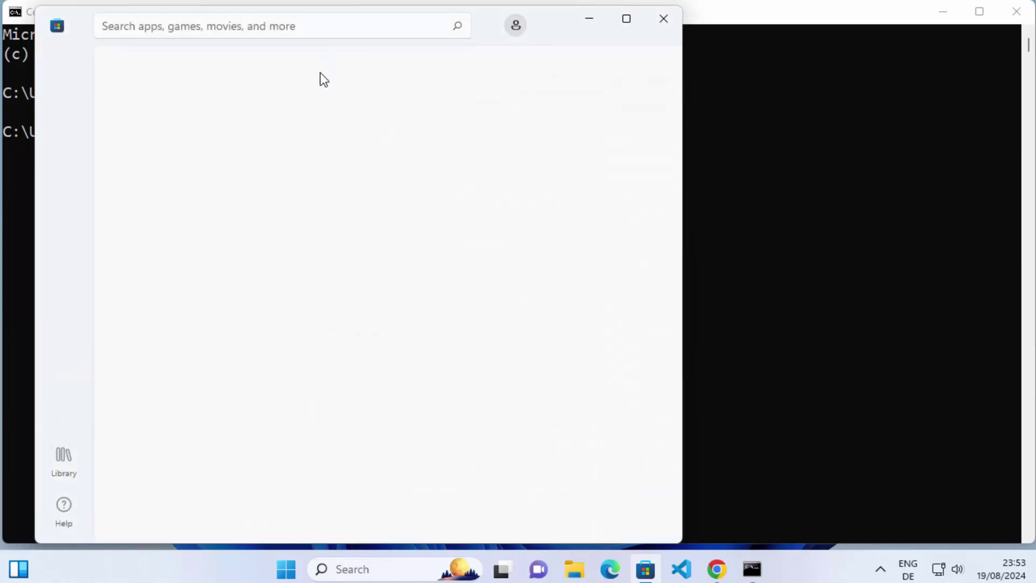
Move the Microsoft Store window aside, then close it and the Command Prompt
{"action": "left_click_drag", "start_coordinate": [494, 31], "coordinate": [647, 23]}
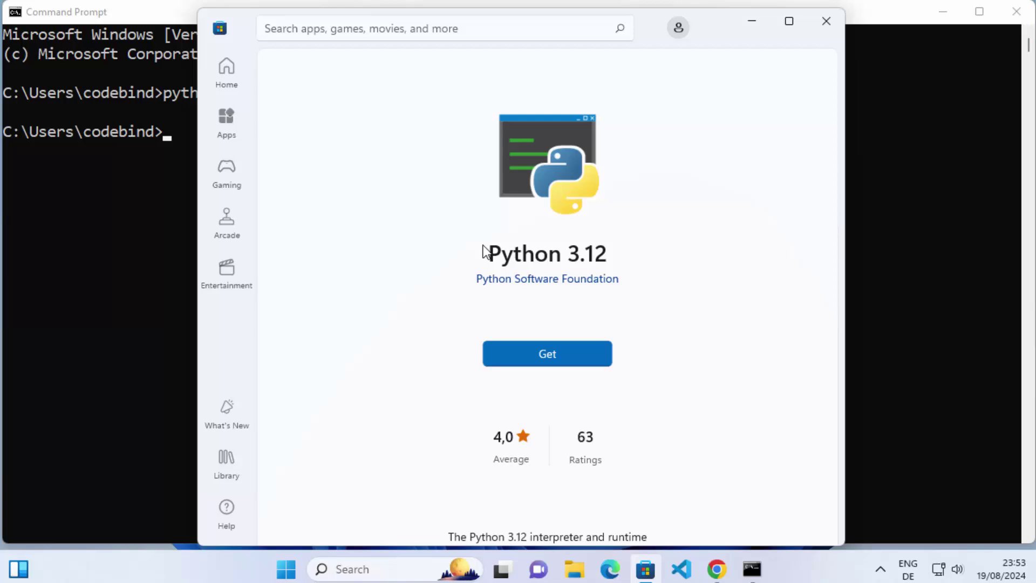
{"action": "left_click", "coordinate": [824, 28]}
{"action": "left_click", "coordinate": [1013, 10]}
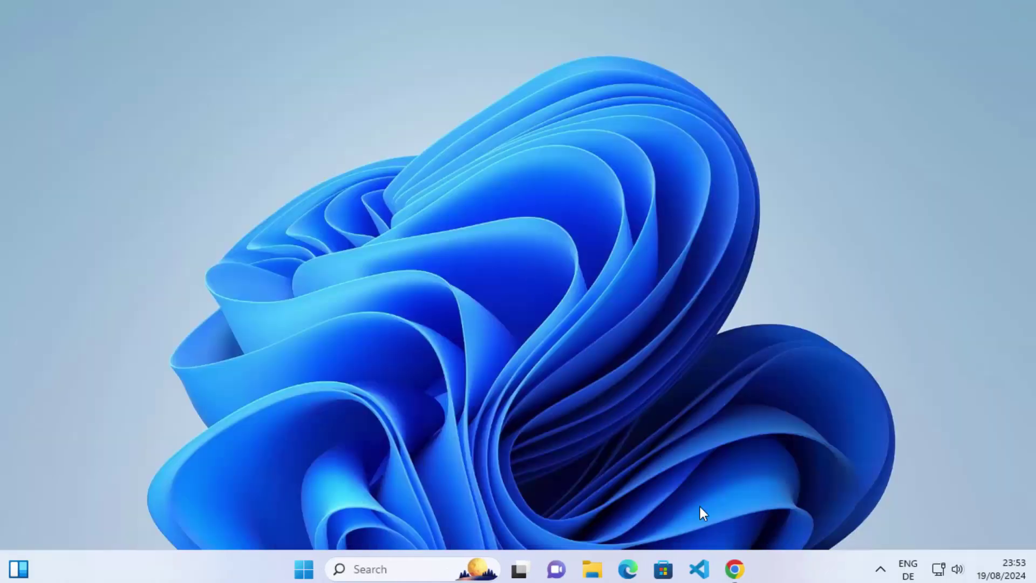
Switch to Chrome, go to Python.org from the search results and open the latest Python 3.12.5 release page
{"action": "left_click", "coordinate": [733, 566]}
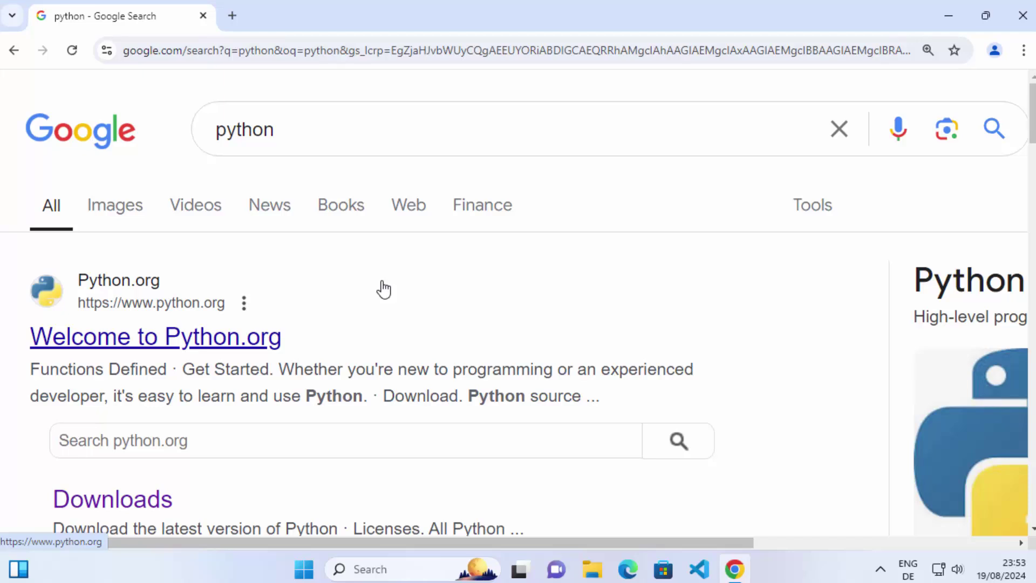
{"action": "left_click", "coordinate": [207, 341]}
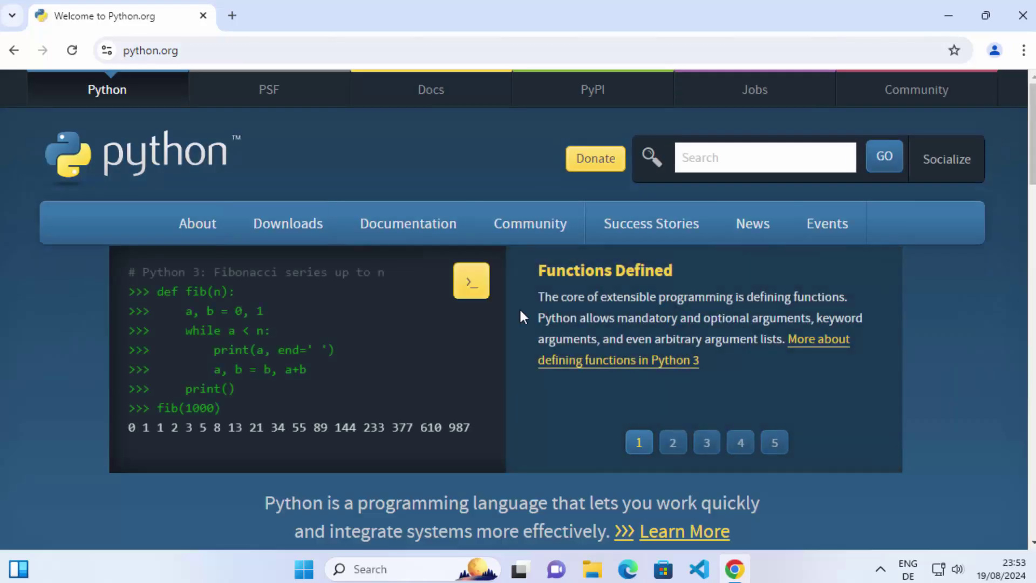
{"action": "scroll", "coordinate": [523, 315], "scroll_direction": "down", "scroll_amount": 5}
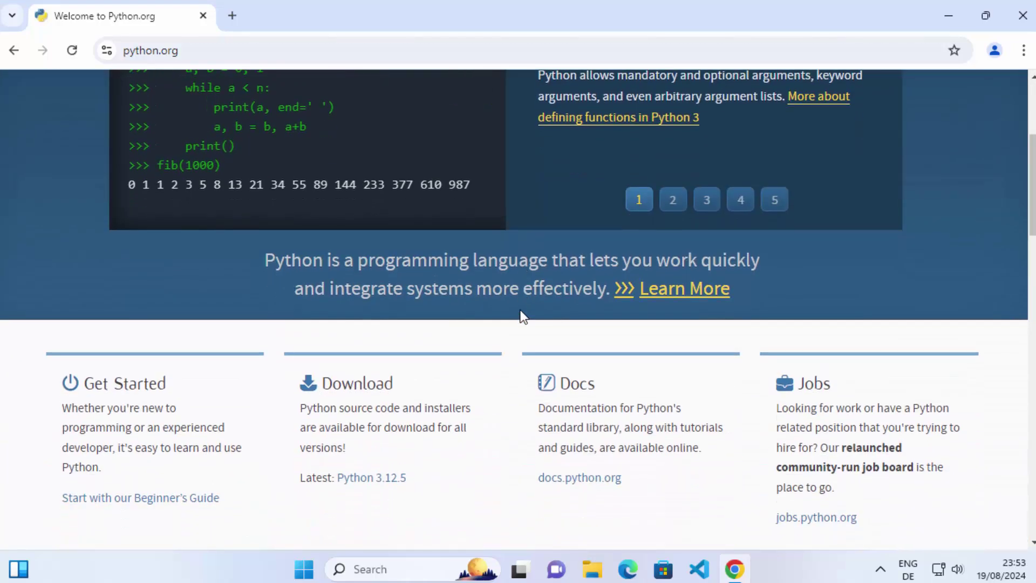
{"action": "scroll", "coordinate": [523, 316], "scroll_direction": "down", "scroll_amount": 2}
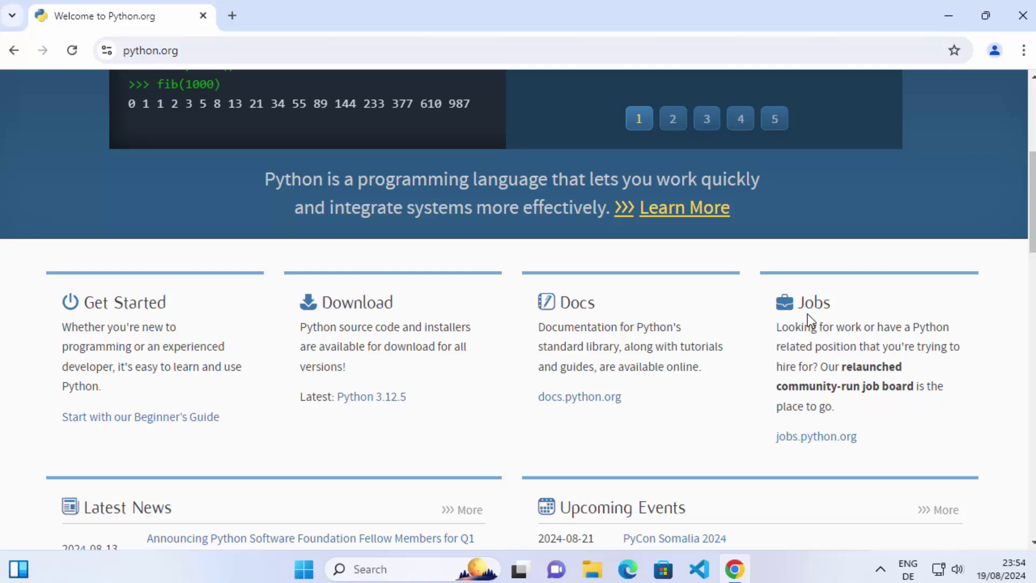
{"action": "left_click", "coordinate": [374, 400]}
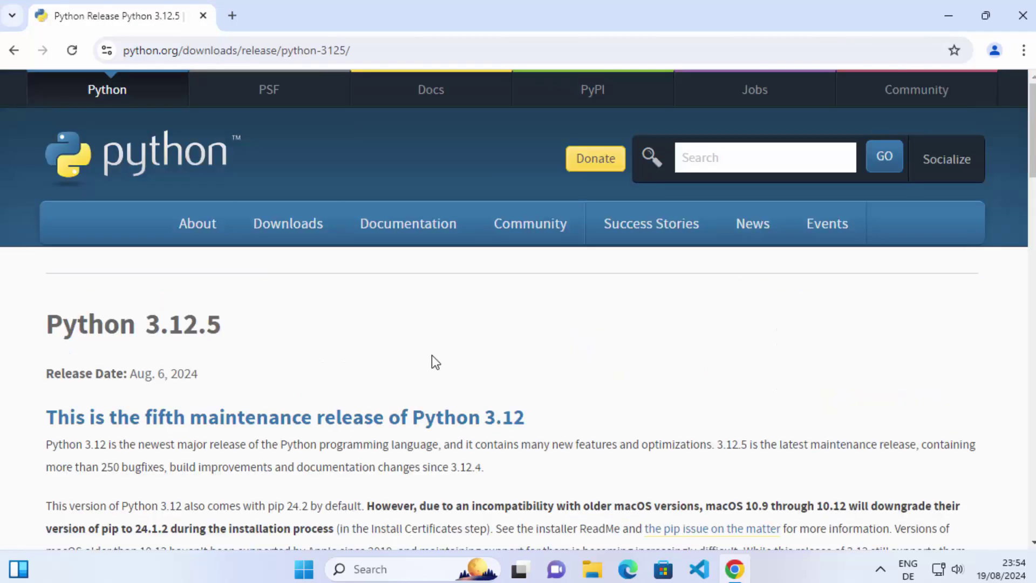
Download the 64-bit Windows installer for Python 3.12.5, launch python-3.12.5-amd64.exe and minimize the browser
{"action": "scroll", "coordinate": [435, 362], "scroll_direction": "down", "scroll_amount": 15}
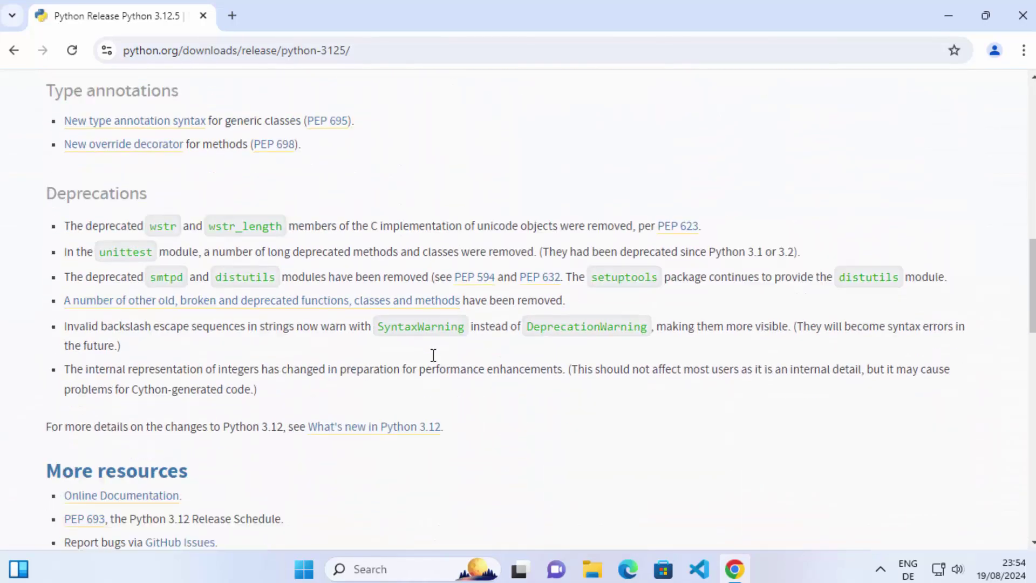
{"action": "scroll", "coordinate": [432, 356], "scroll_direction": "down", "scroll_amount": 10}
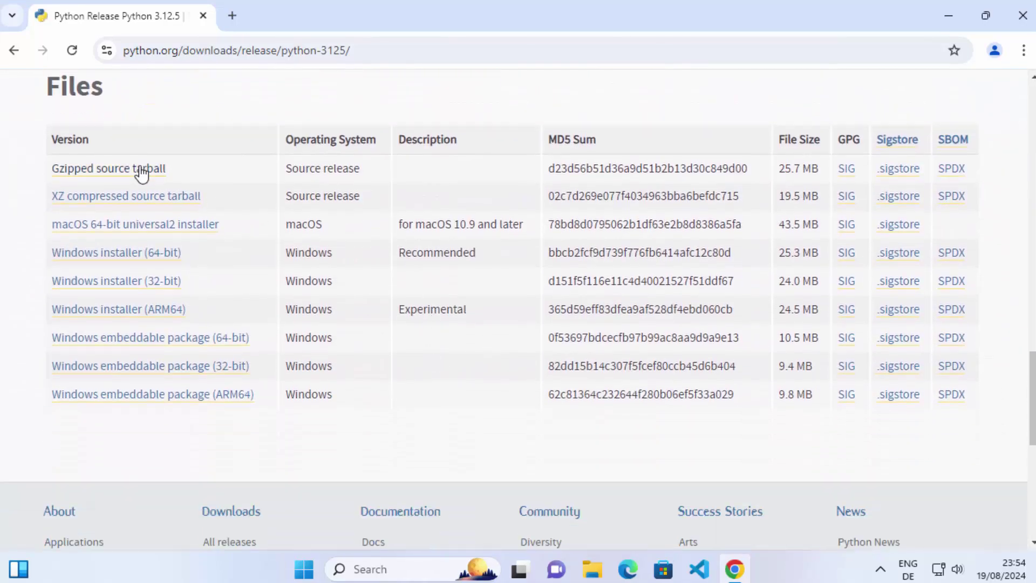
{"action": "left_click", "coordinate": [112, 254]}
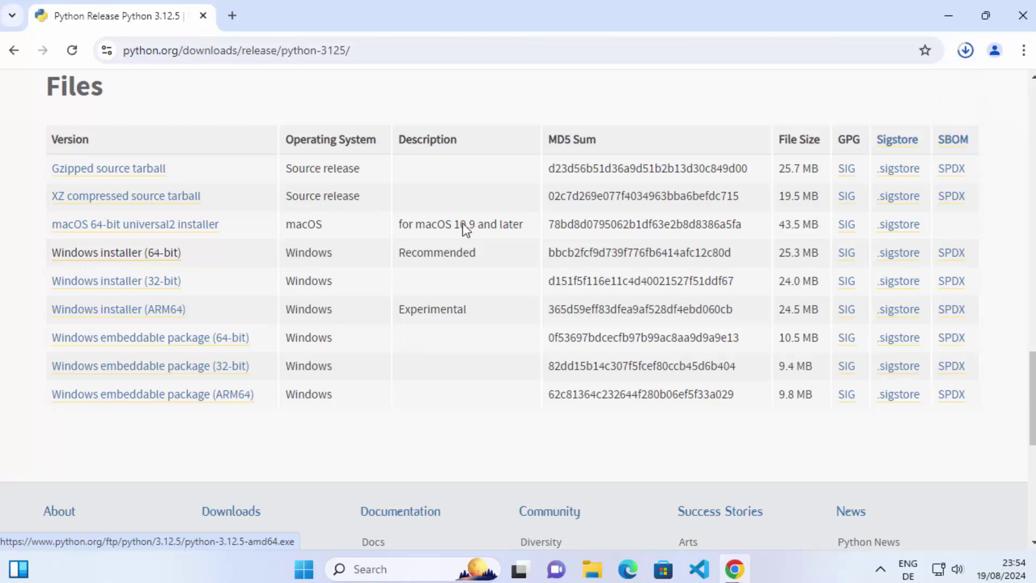
{"action": "left_click", "coordinate": [968, 53]}
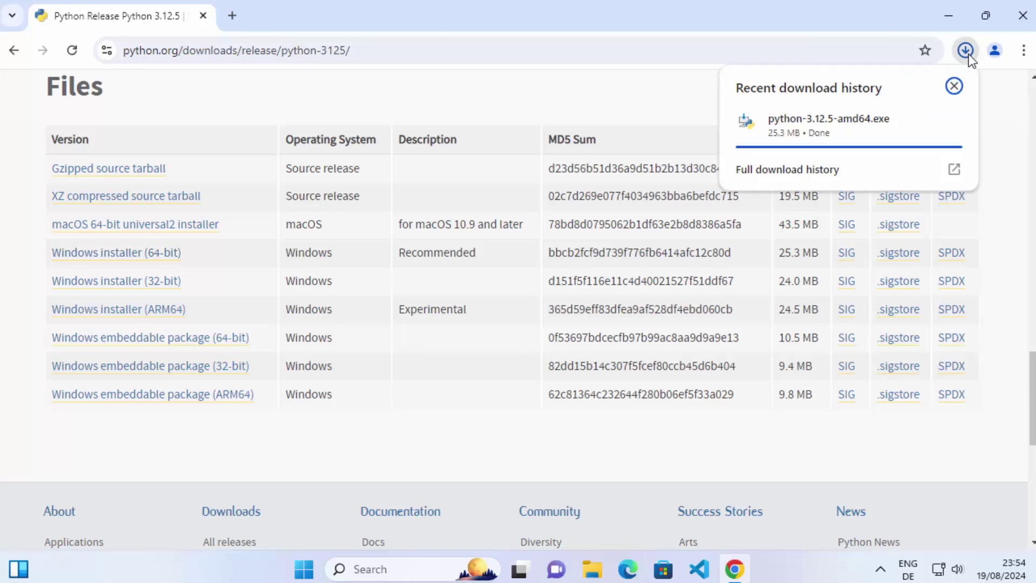
{"action": "mouse_move", "coordinate": [815, 128]}
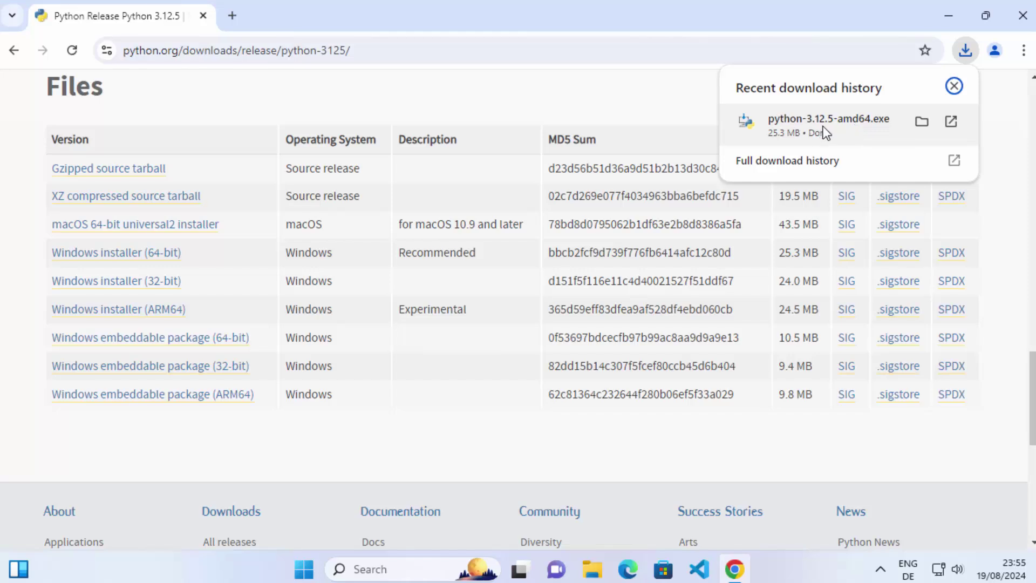
{"action": "left_click", "coordinate": [948, 16]}
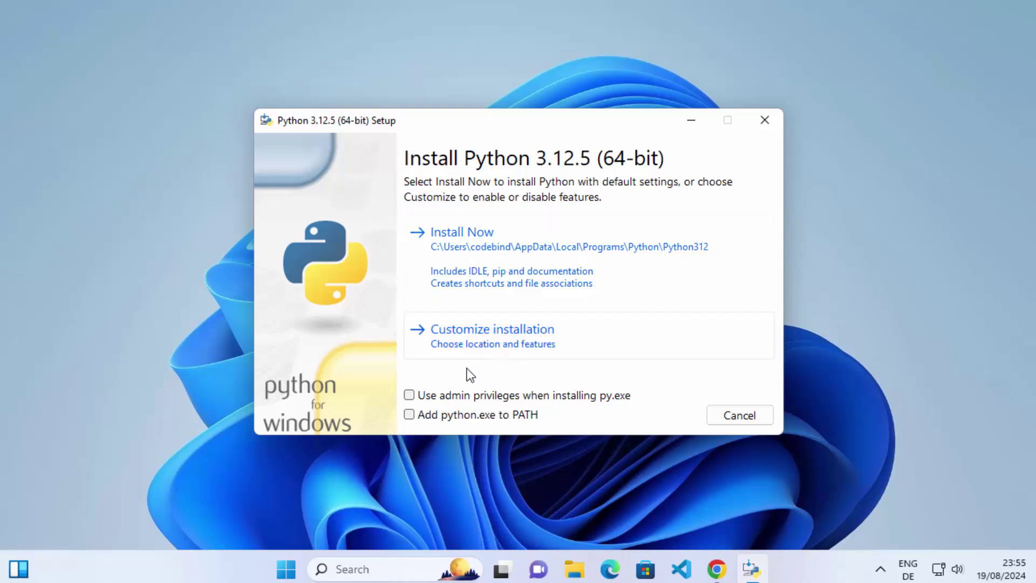
Install Python 3.12.5 with default settings, python.exe added to PATH and admin privileges enabled for py.exe, allowing the system changes
{"action": "left_click", "coordinate": [411, 417]}
{"action": "left_click", "coordinate": [409, 398]}
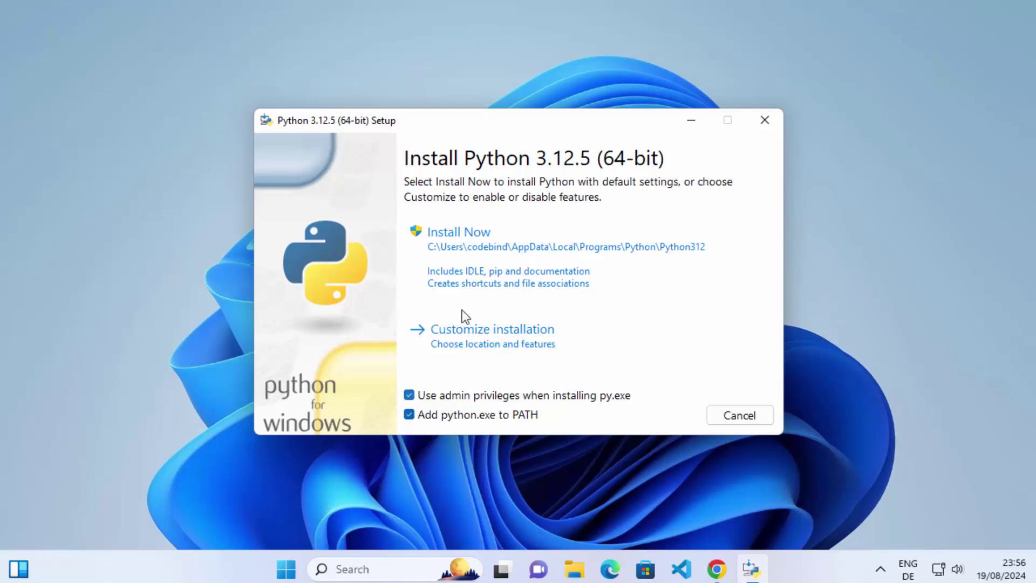
{"action": "left_click", "coordinate": [485, 254]}
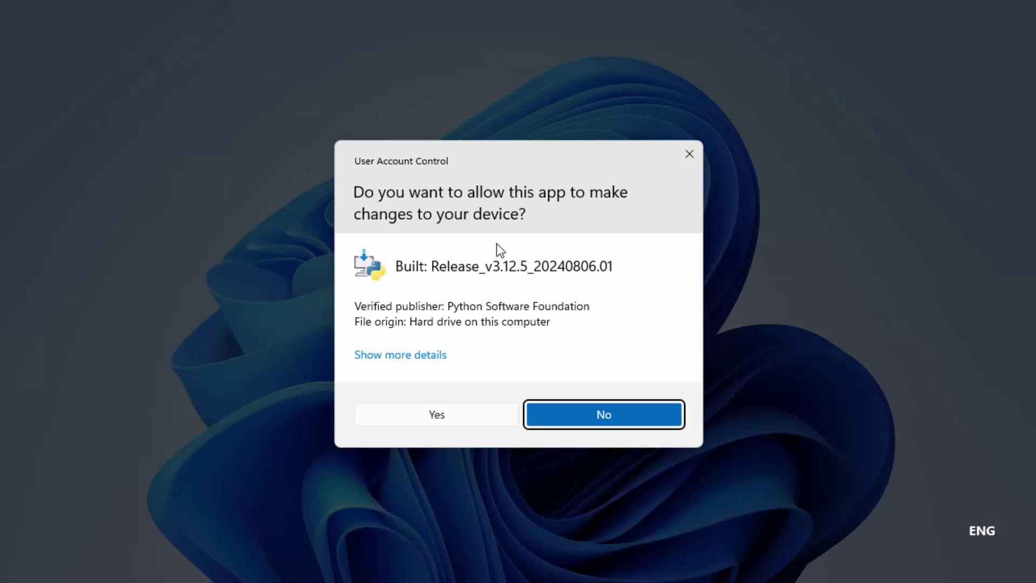
{"action": "left_click", "coordinate": [446, 419]}
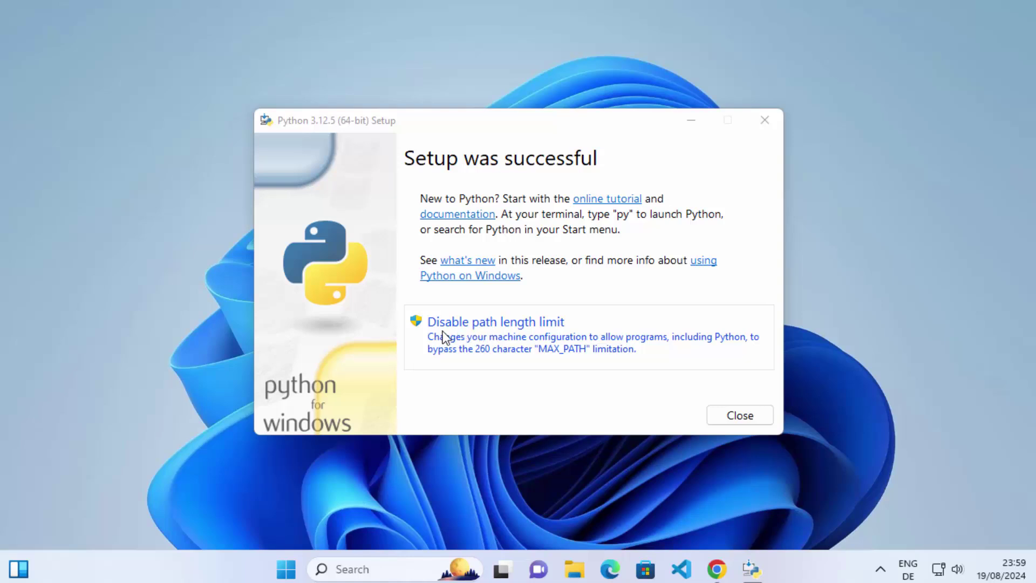
Disable the path length limit with administrator approval and close the Python setup
{"action": "left_click", "coordinate": [498, 335]}
{"action": "left_click", "coordinate": [467, 412]}
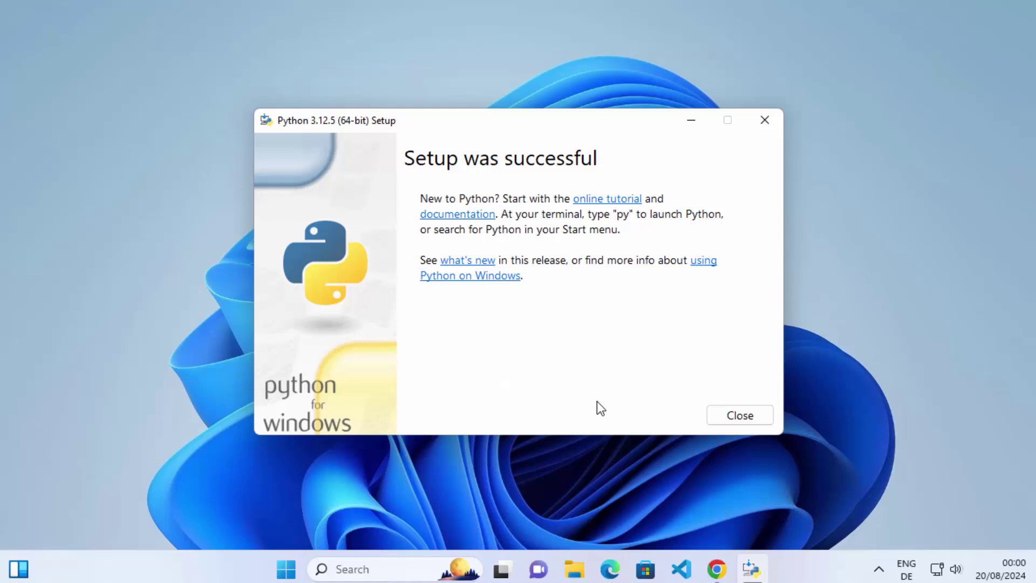
{"action": "left_click", "coordinate": [735, 419]}
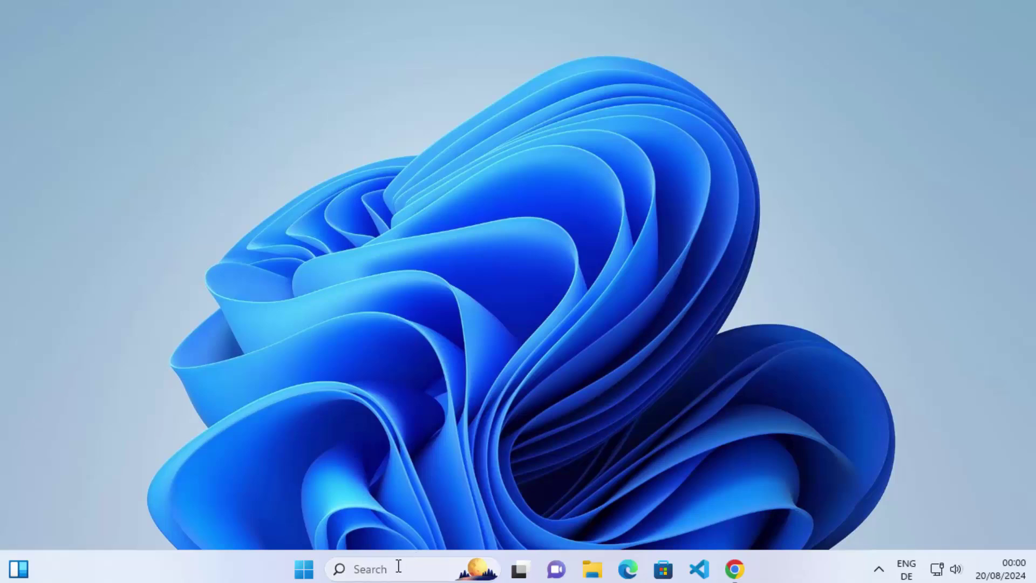
Find the Python 3.12 folder among all installed apps and launch Python 3.12 (64-bit)
{"action": "left_click", "coordinate": [305, 570]}
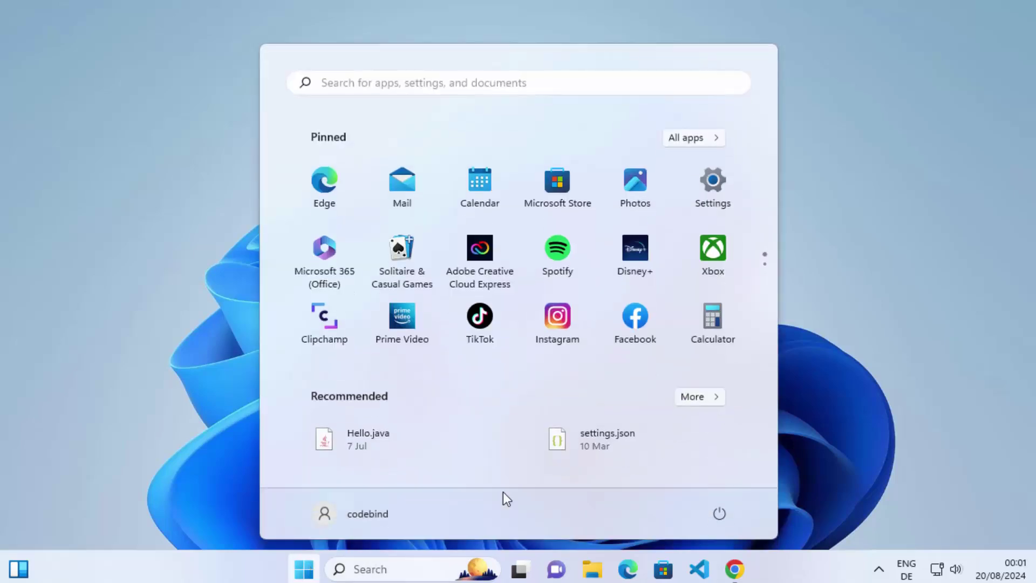
{"action": "left_click", "coordinate": [691, 140]}
{"action": "scroll", "coordinate": [457, 264], "scroll_direction": "down", "scroll_amount": 10}
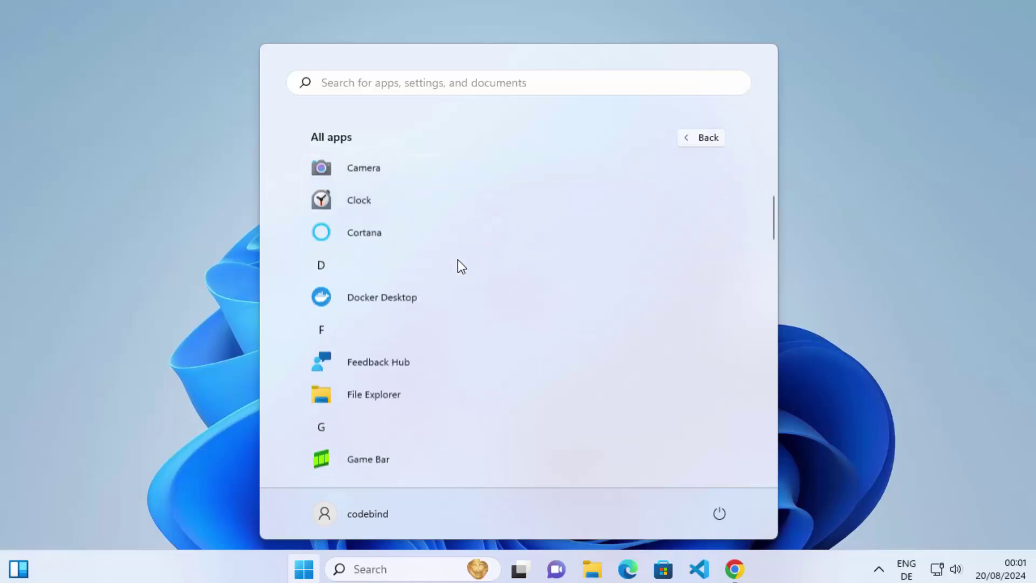
{"action": "scroll", "coordinate": [458, 260], "scroll_direction": "down", "scroll_amount": 10}
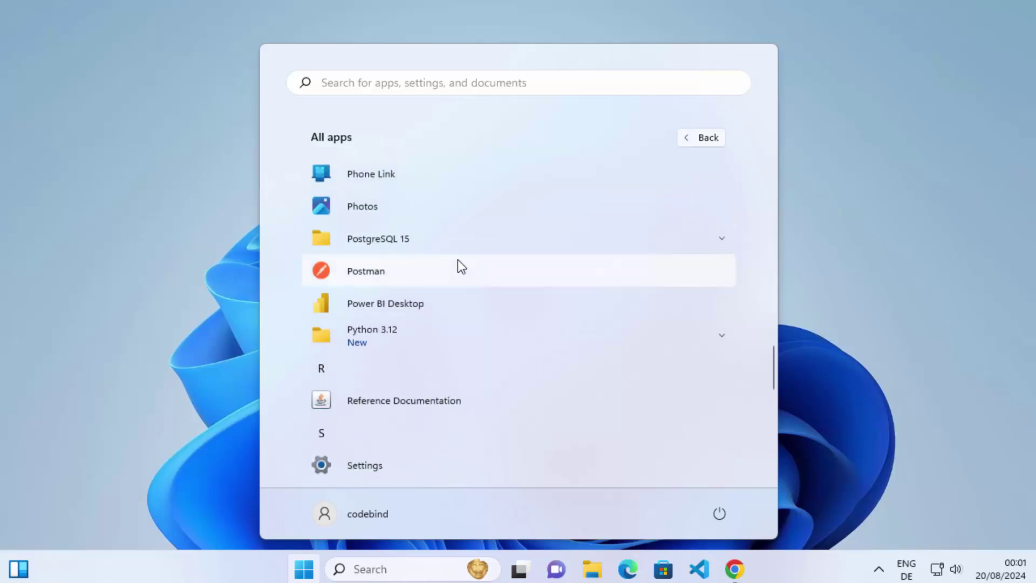
{"action": "scroll", "coordinate": [458, 260], "scroll_direction": "up", "scroll_amount": 2}
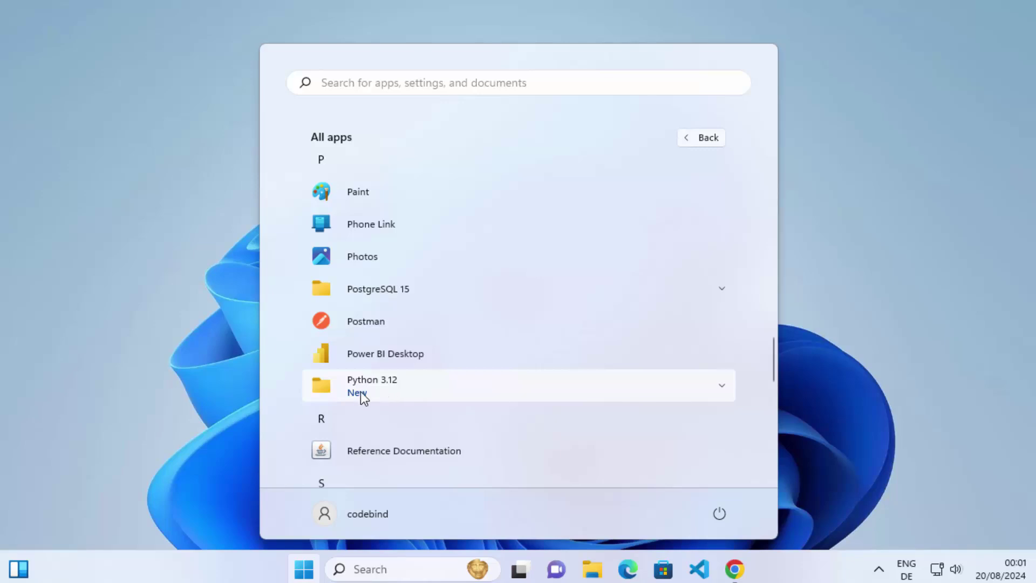
{"action": "left_click", "coordinate": [723, 385]}
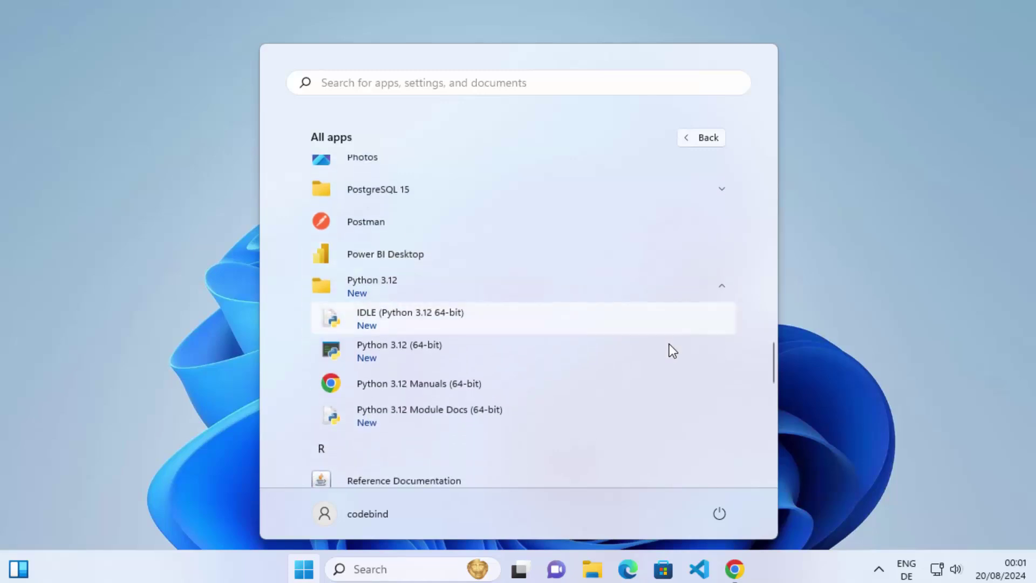
{"action": "left_click", "coordinate": [389, 352]}
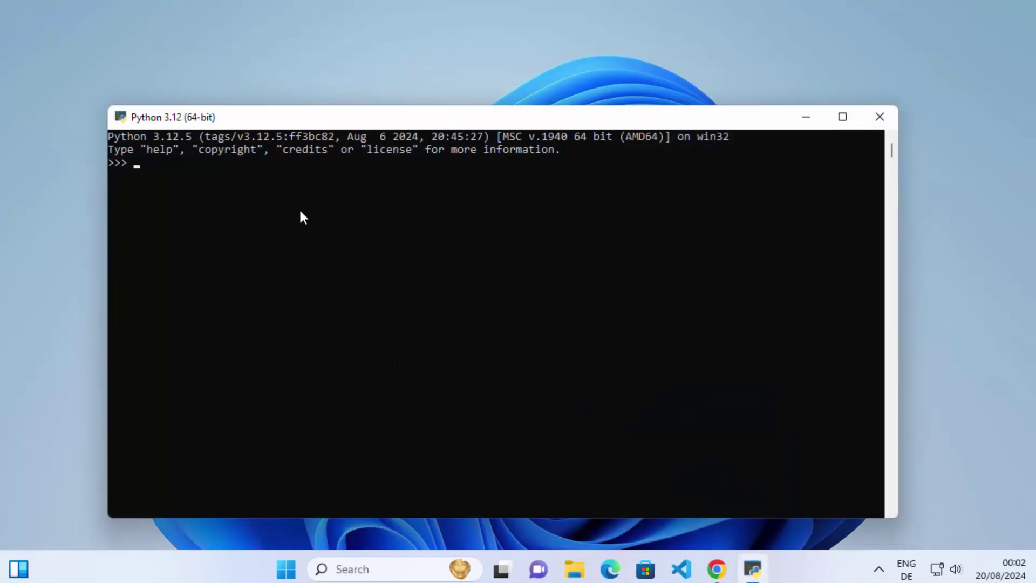
Evaluate 1+1 and run print("Hello World") in the Python interpreter
{"action": "left_click", "coordinate": [248, 194]}
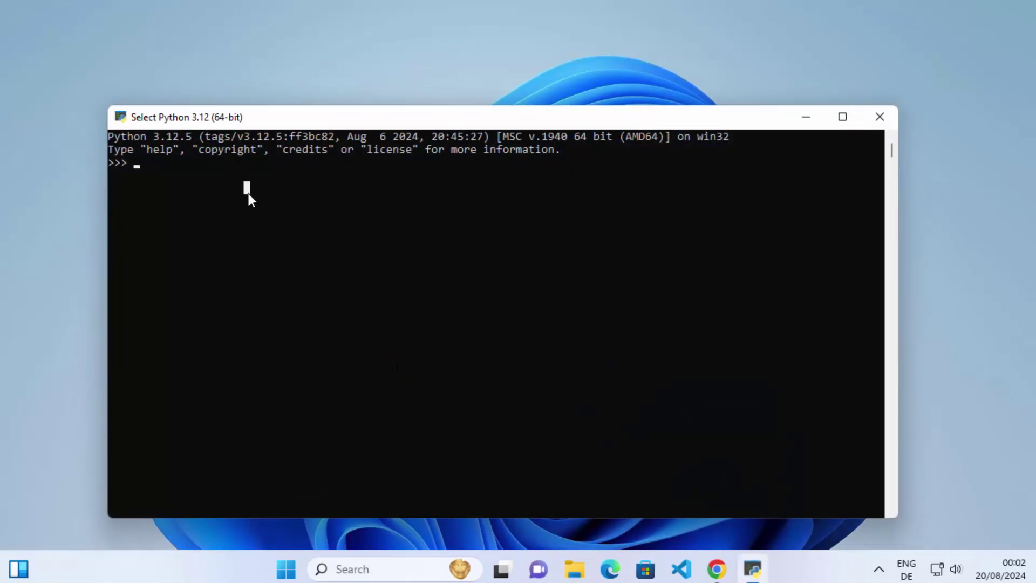
{"action": "left_click_drag", "start_coordinate": [150, 137], "coordinate": [188, 139]}
{"action": "type", "text": "1+1"}
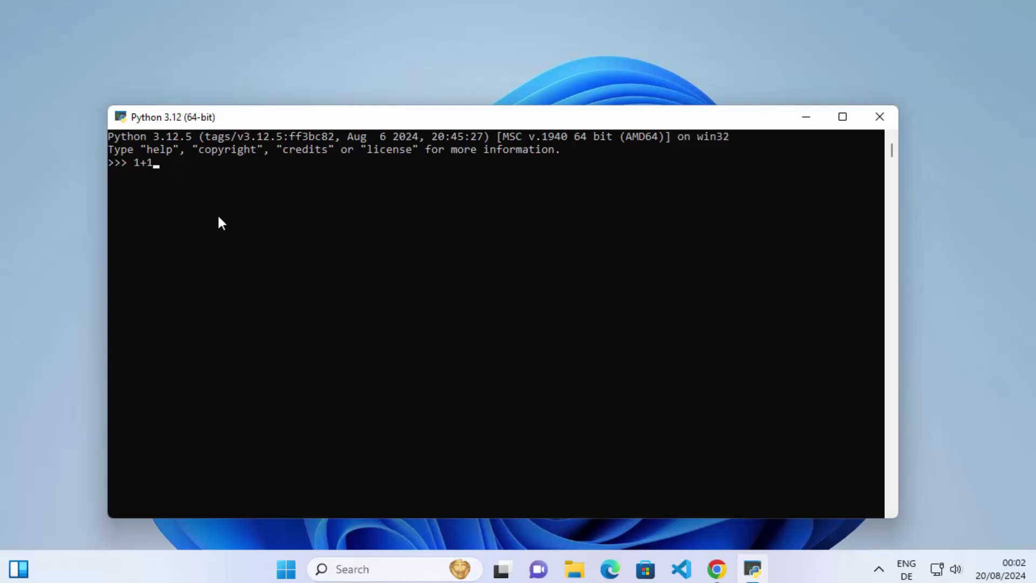
{"action": "key", "text": "Return"}
{"action": "type", "text": "print(\"Hello"}
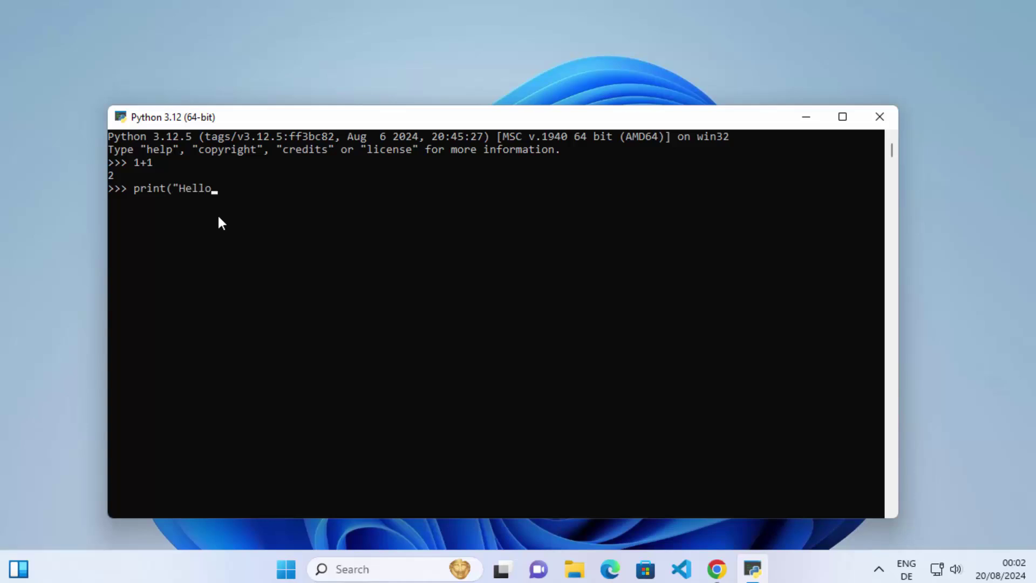
{"action": "type", "text": " World\")"}
{"action": "key", "text": "Return"}
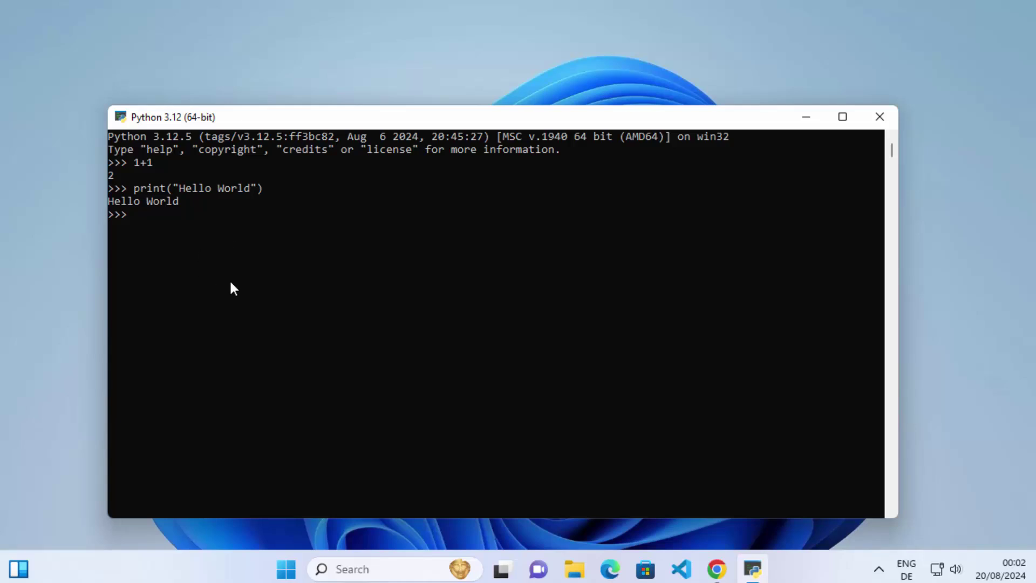
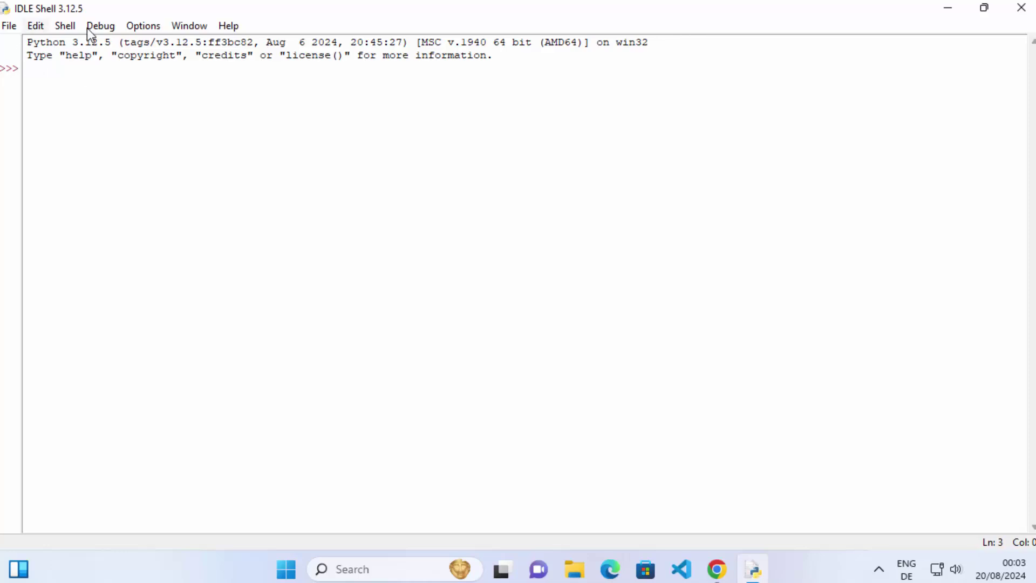
Set the IDLE shell and editor font size to 14 and apply the settings
{"action": "left_click", "coordinate": [142, 26]}
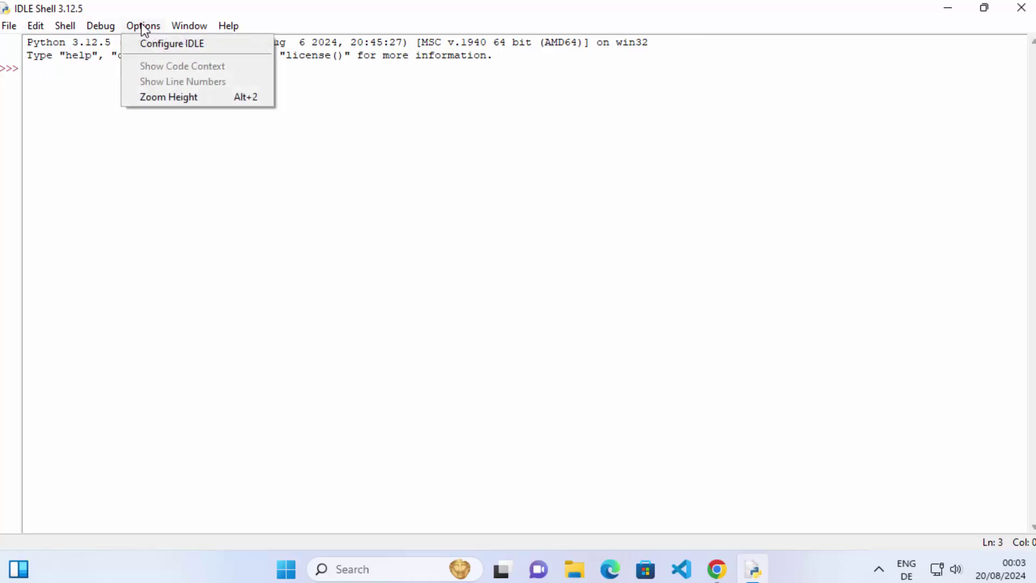
{"action": "left_click", "coordinate": [161, 43]}
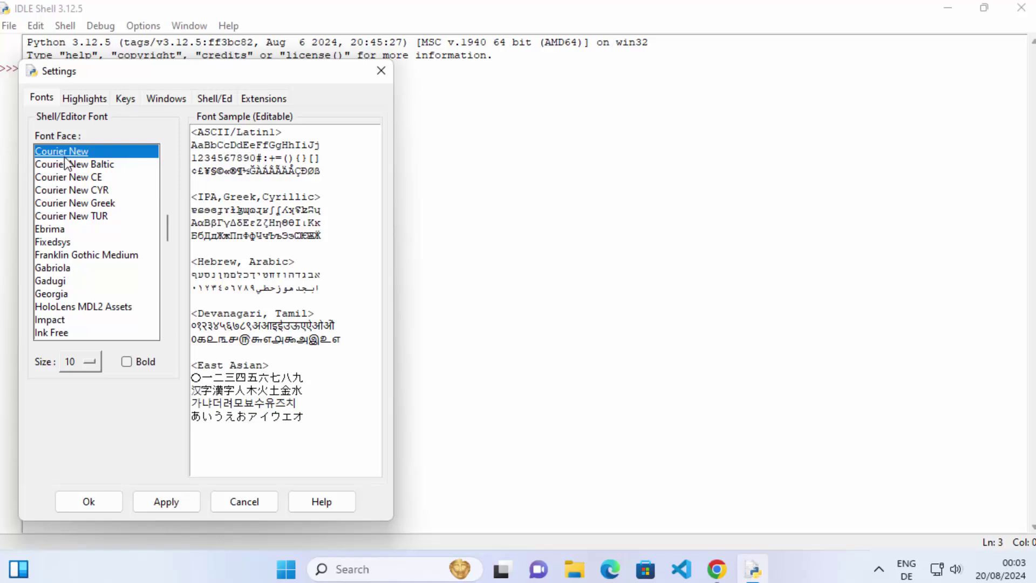
{"action": "left_click", "coordinate": [81, 366]}
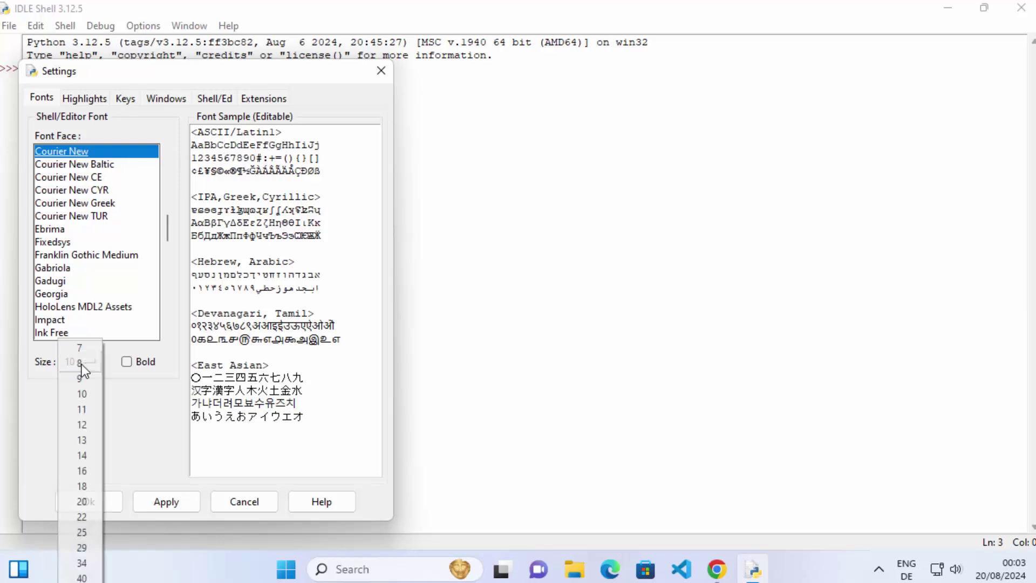
{"action": "left_click", "coordinate": [86, 451]}
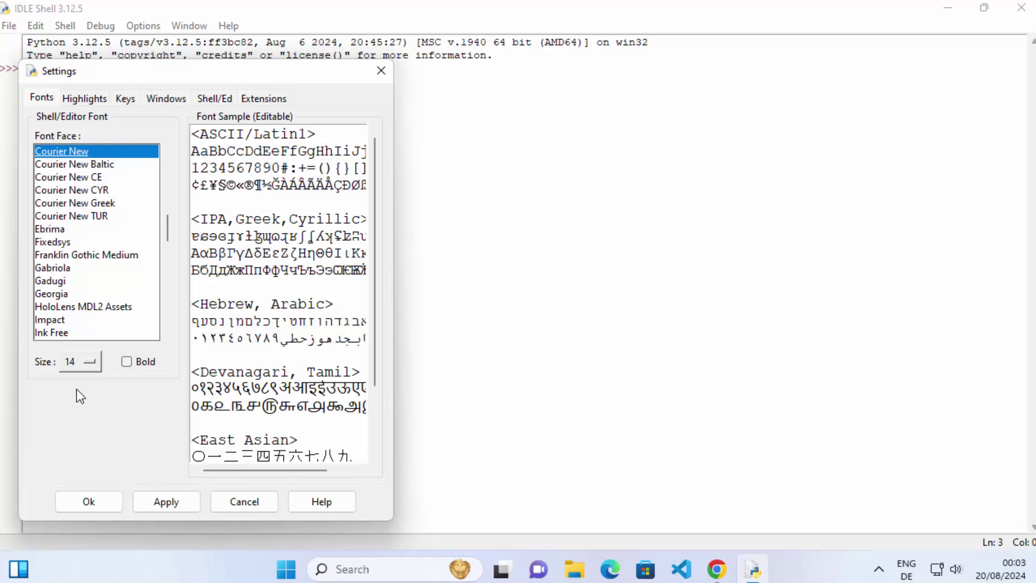
{"action": "left_click", "coordinate": [167, 506]}
{"action": "left_click", "coordinate": [109, 507]}
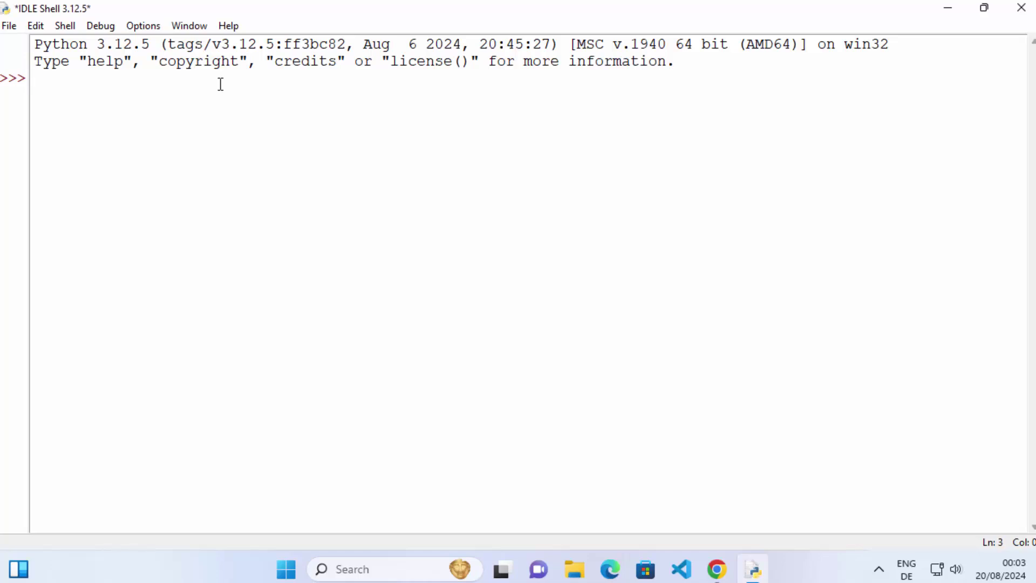
Evaluate 1+1 and run print("Hello World") in the IDLE shell
{"action": "type", "text": "1+1"}
{"action": "key", "text": "Return"}
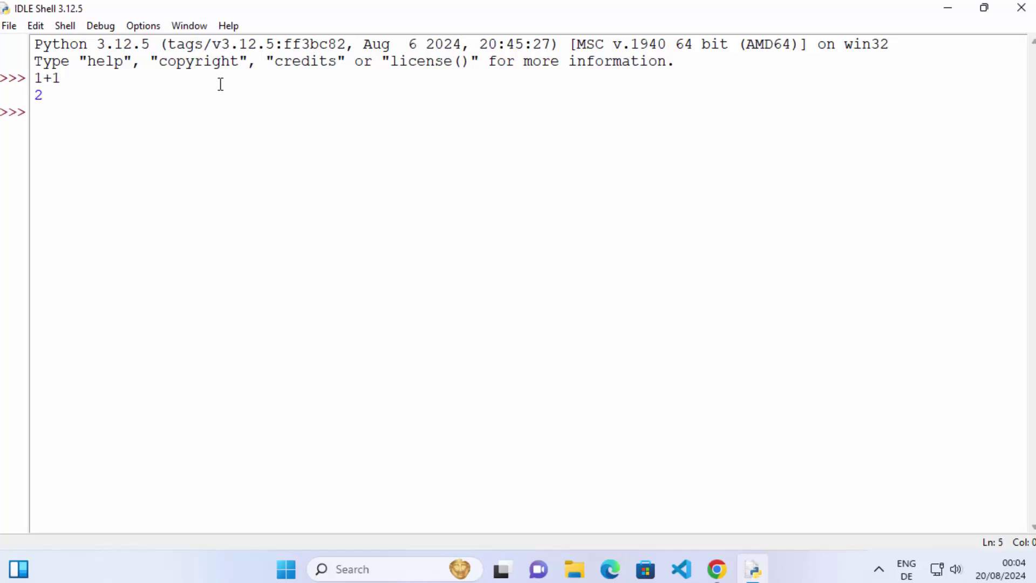
{"action": "type", "text": "prin"}
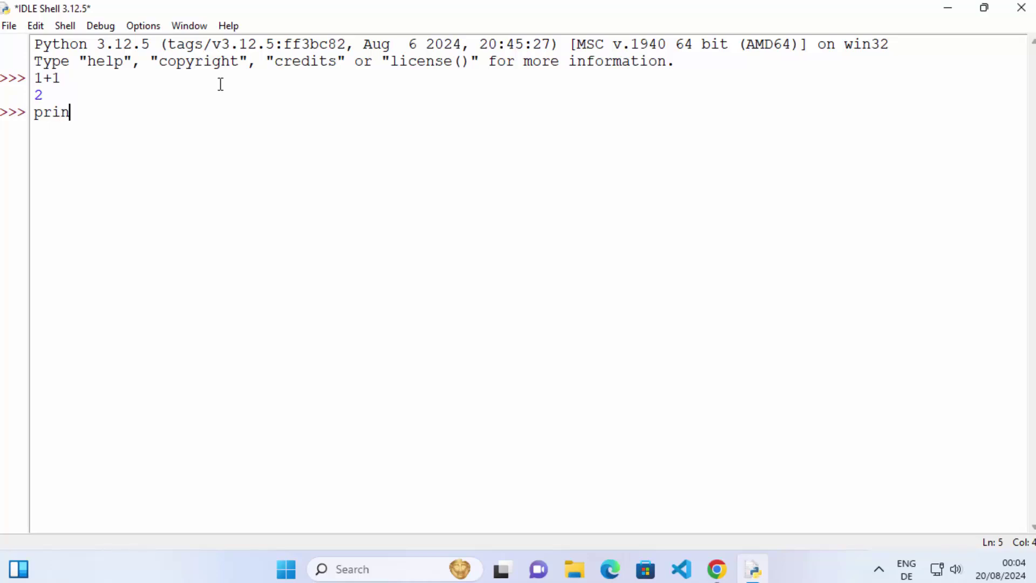
{"action": "type", "text": "t()"}
{"action": "key", "text": "Left"}
{"action": "type", "text": "\"Hello"}
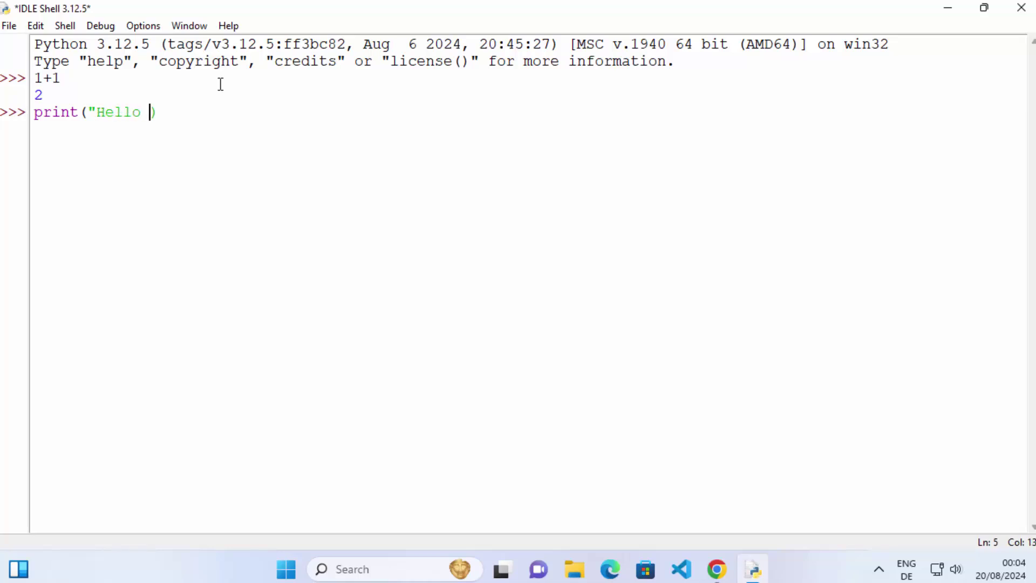
{"action": "type", "text": " World\""}
{"action": "key", "text": "Return"}
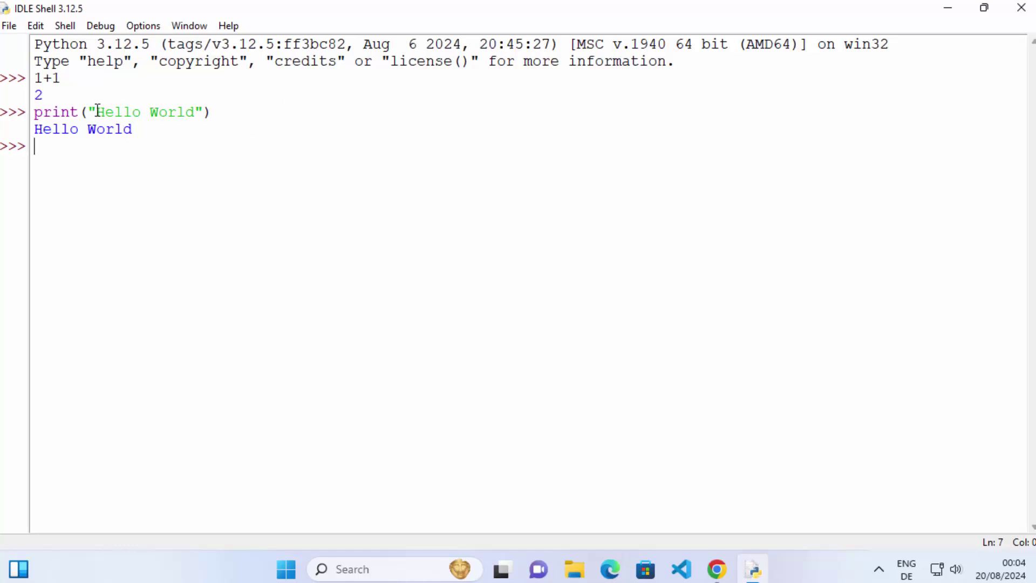
{"action": "left_click_drag", "start_coordinate": [96, 112], "coordinate": [195, 112]}
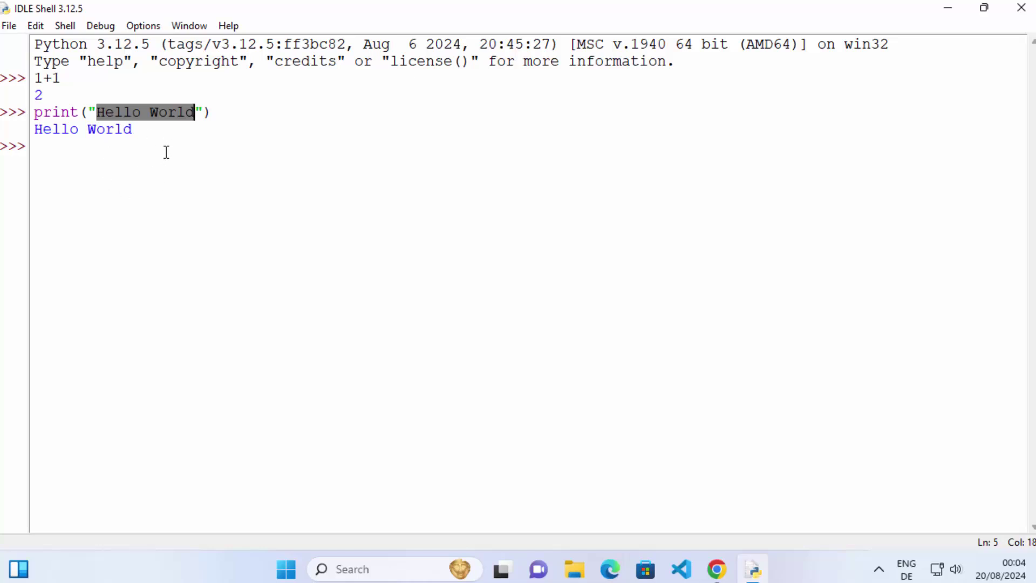
{"action": "left_click", "coordinate": [163, 183]}
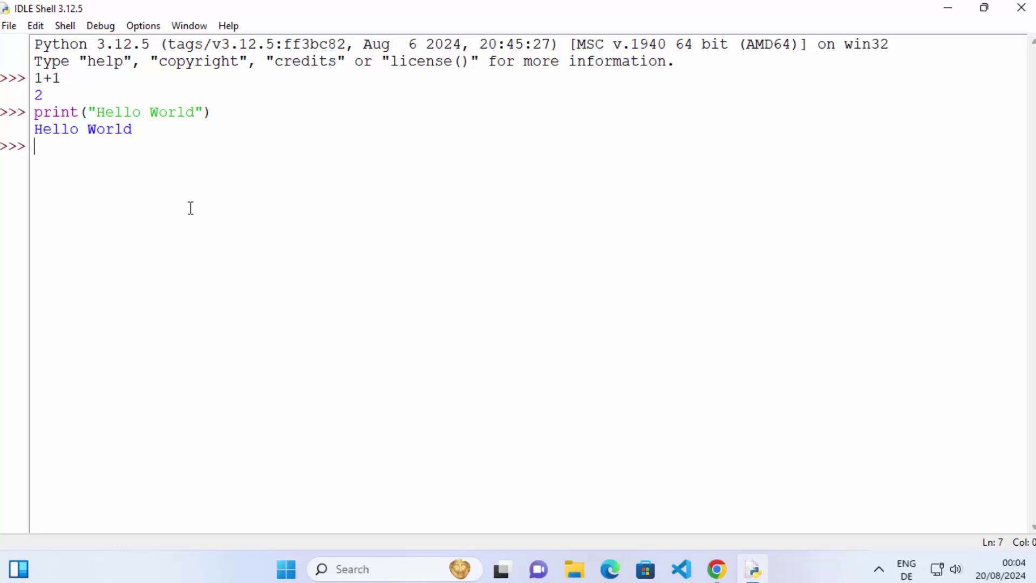
{"action": "left_click", "coordinate": [15, 28]}
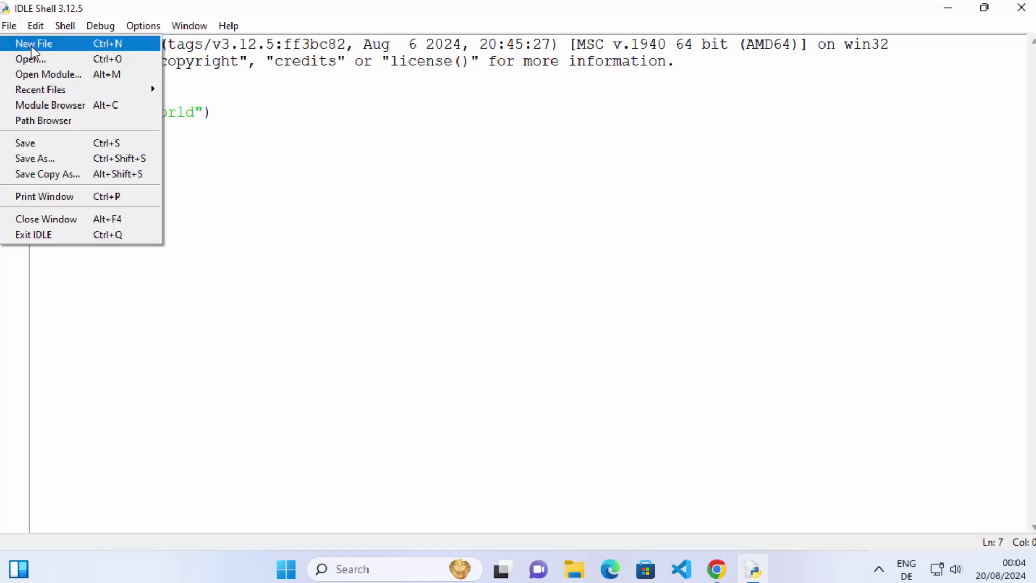
{"action": "left_click", "coordinate": [500, 135]}
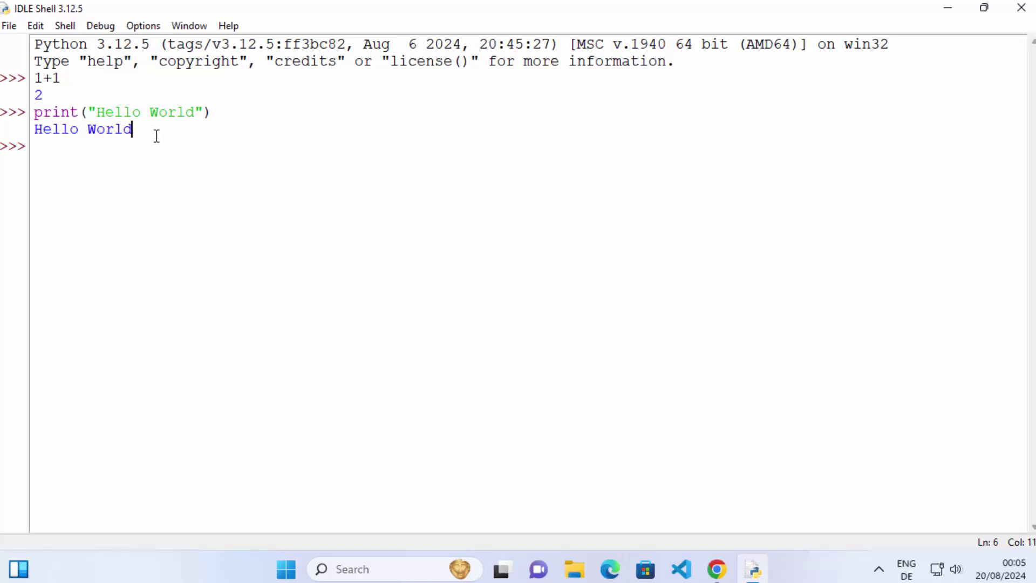
{"action": "key", "text": "Down"}
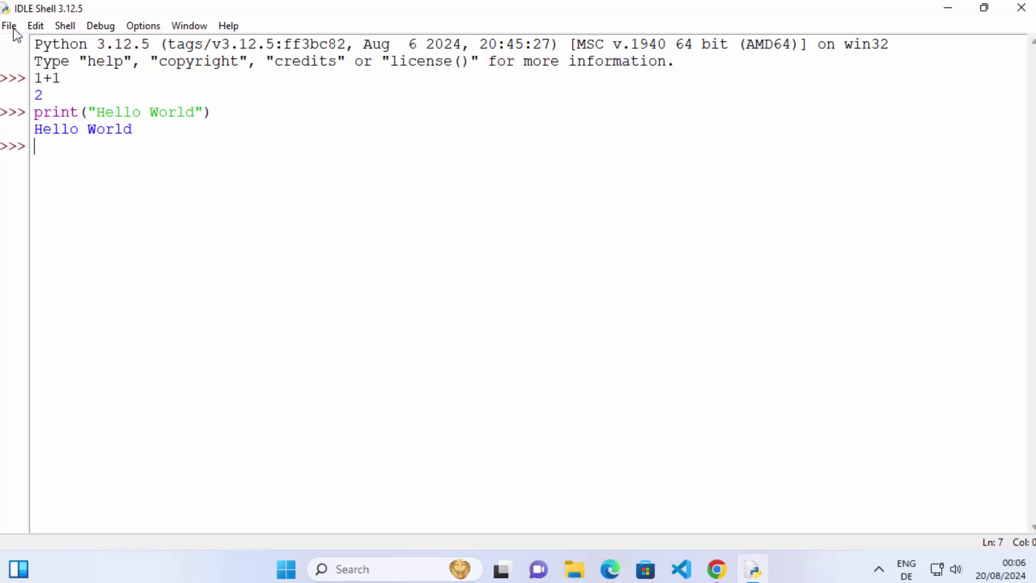
Create a new Python file and save it as test.py in the python folder on the Desktop
{"action": "left_click", "coordinate": [9, 26]}
{"action": "left_click", "coordinate": [23, 43]}
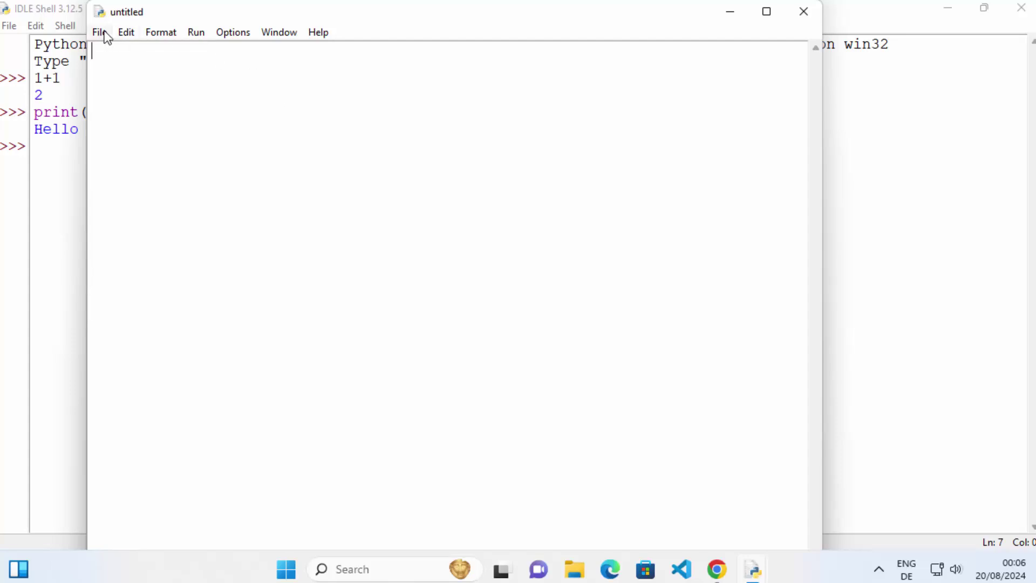
{"action": "left_click", "coordinate": [104, 33]}
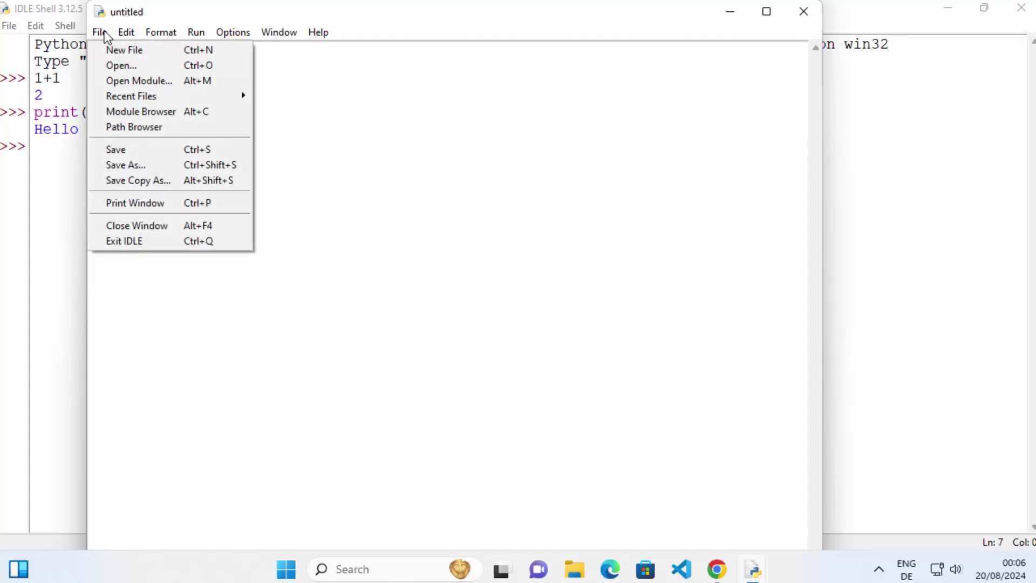
{"action": "left_click", "coordinate": [109, 166]}
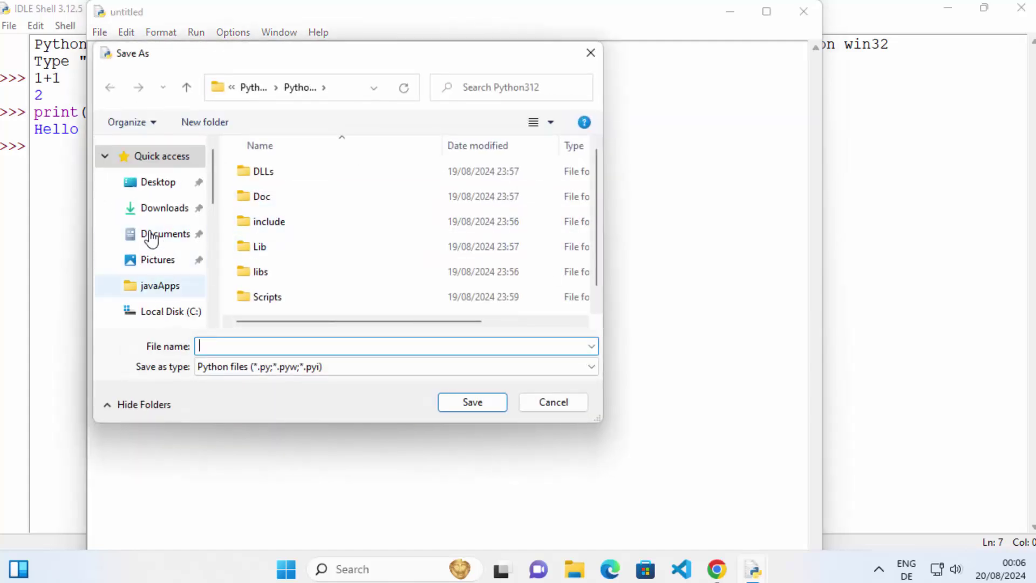
{"action": "left_click", "coordinate": [142, 183]}
{"action": "left_click", "coordinate": [286, 271]}
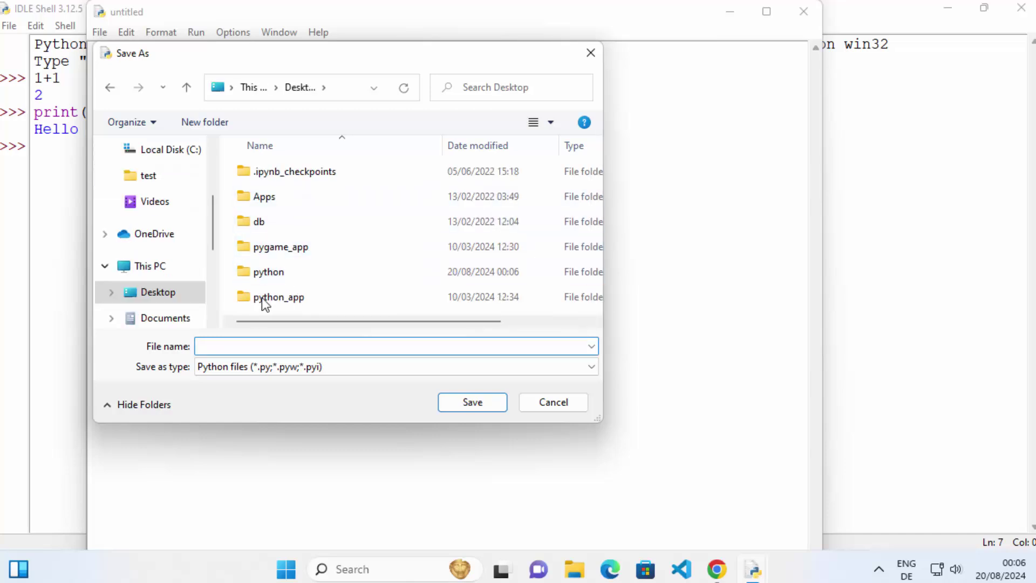
{"action": "left_click", "coordinate": [275, 273]}
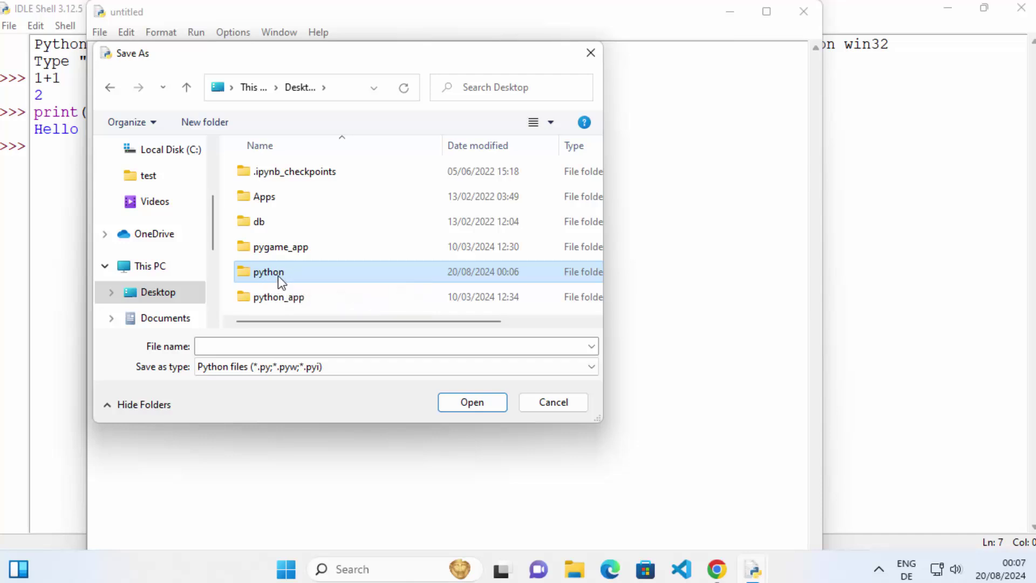
{"action": "double_click", "coordinate": [281, 271]}
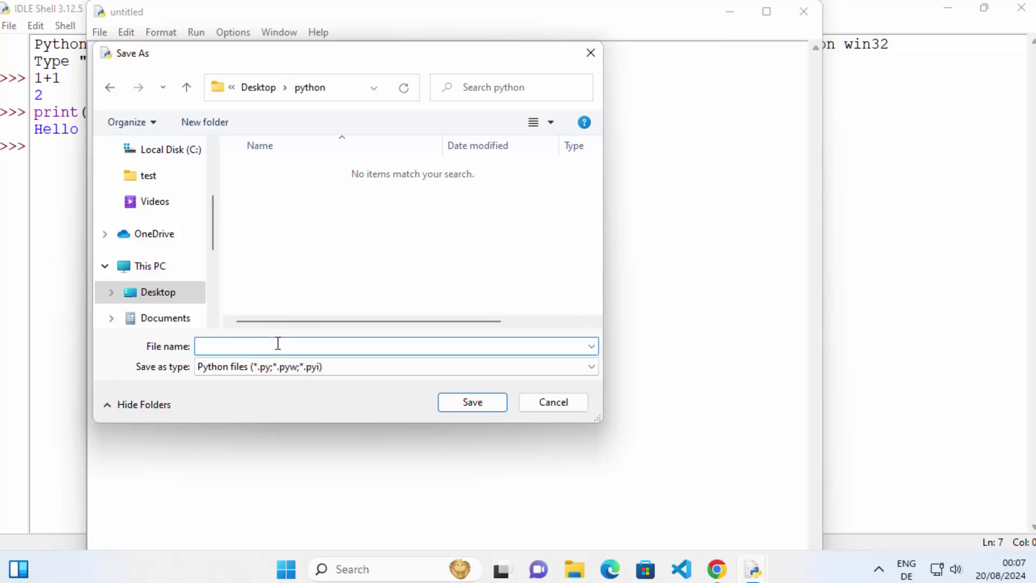
{"action": "type", "text": "test.py"}
{"action": "key", "text": "Return"}
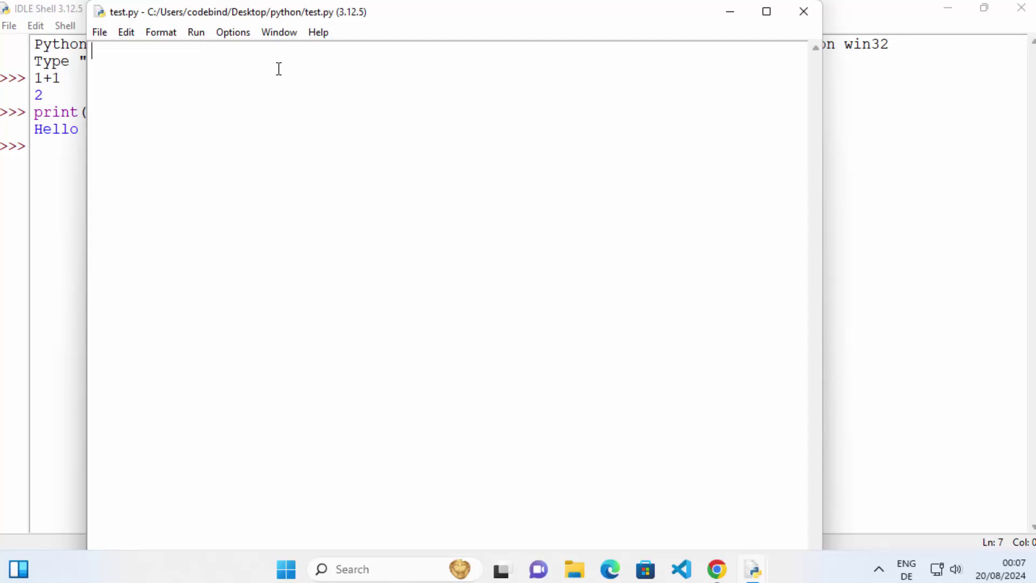
Write print("Hello World") in test.py and save the file
{"action": "type", "text": "prin"}
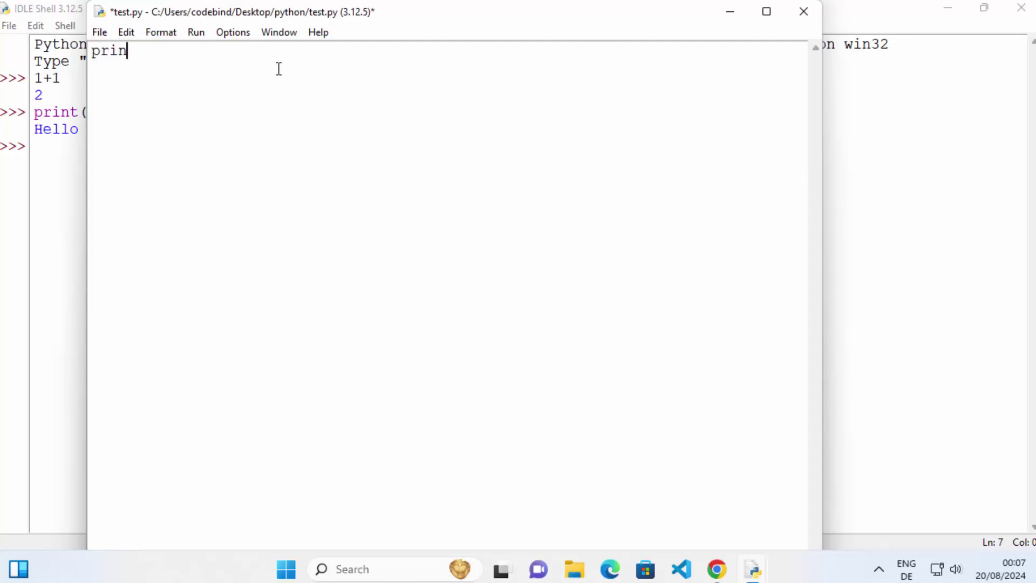
{"action": "type", "text": "t("}
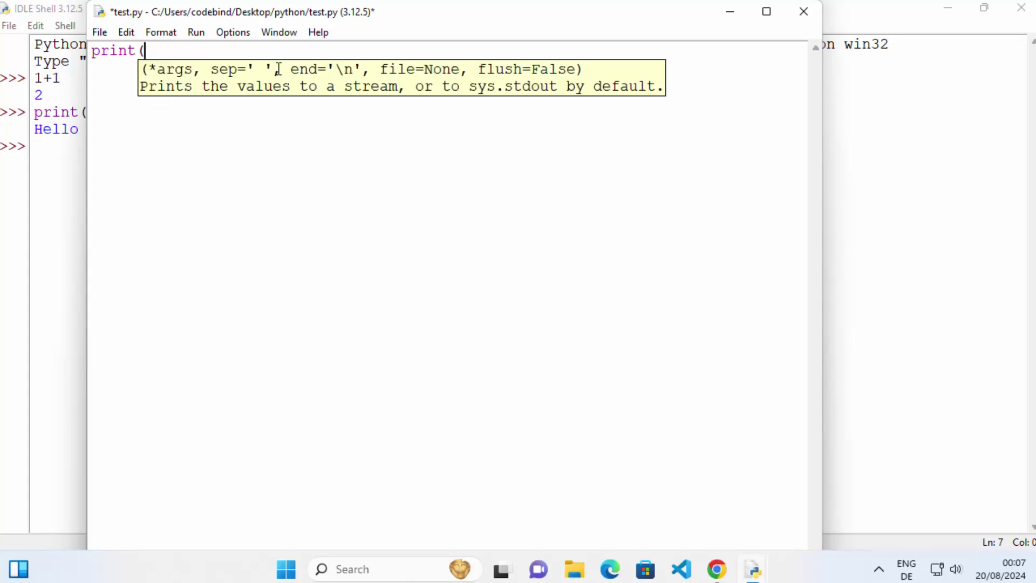
{"action": "type", "text": "\"Hello World\""}
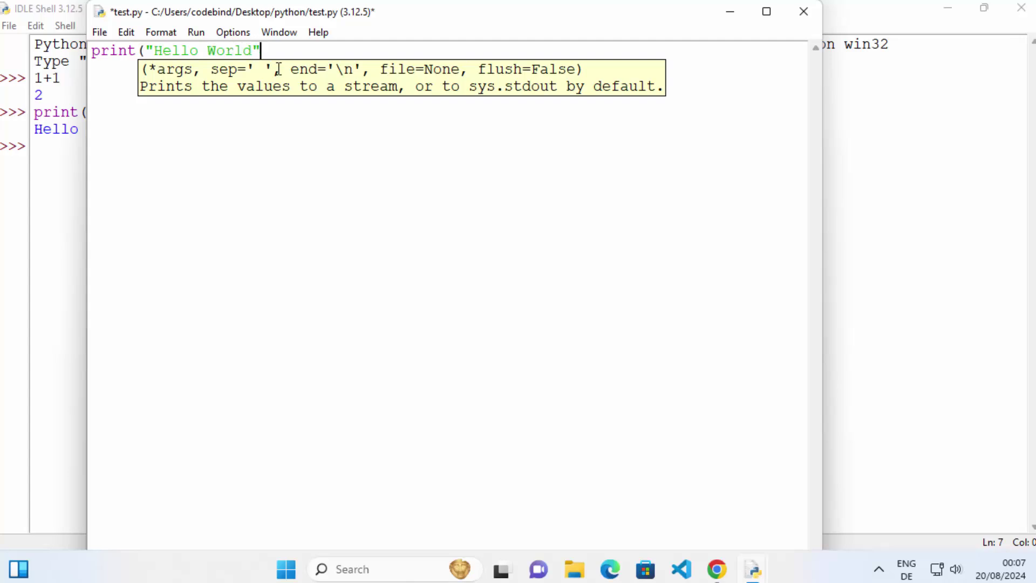
{"action": "type", "text": ")"}
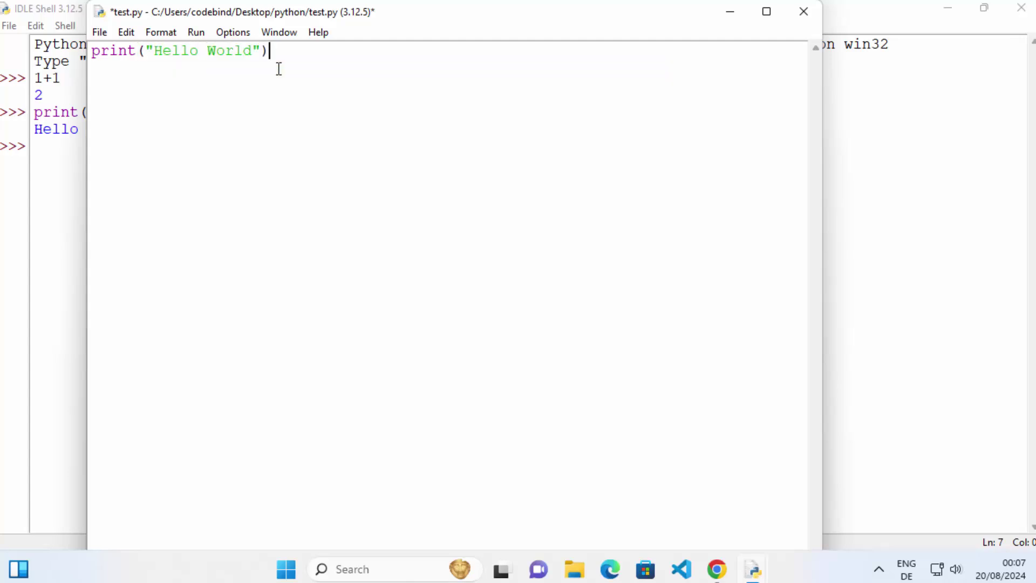
{"action": "left_click", "coordinate": [99, 33]}
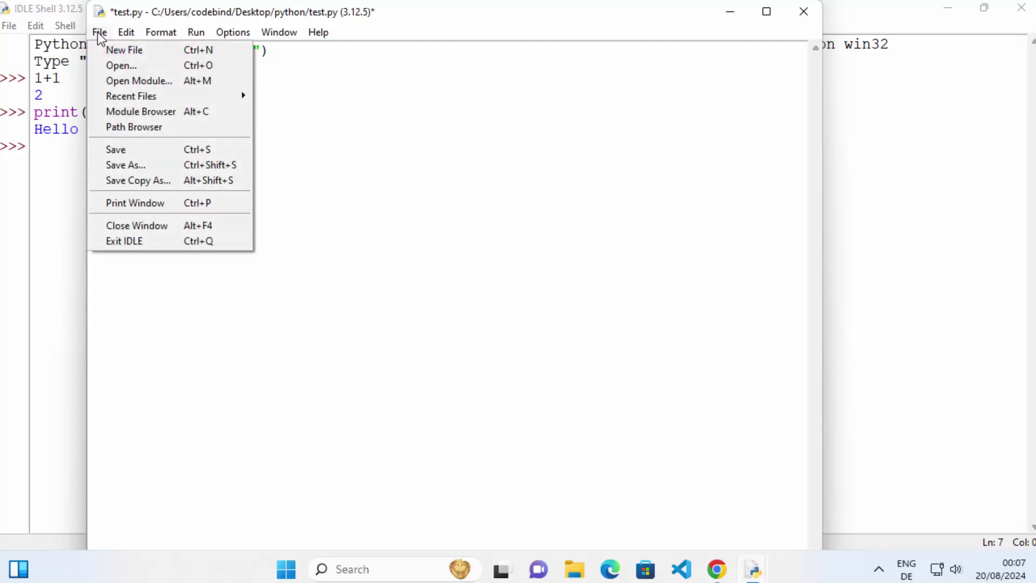
{"action": "left_click", "coordinate": [116, 151]}
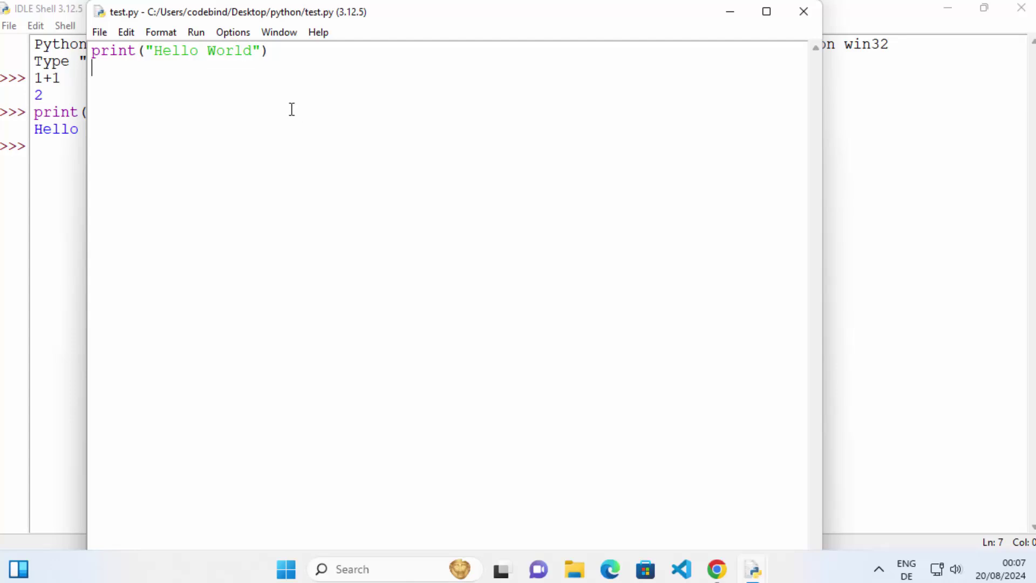
Run the test.py module and highlight its file path in the shell output
{"action": "left_click", "coordinate": [198, 33]}
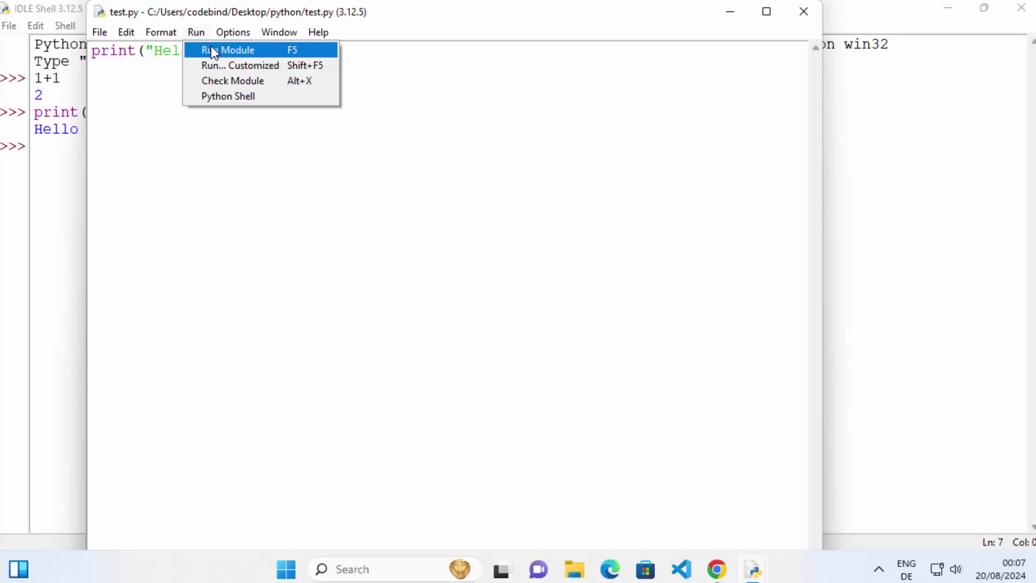
{"action": "left_click", "coordinate": [212, 49]}
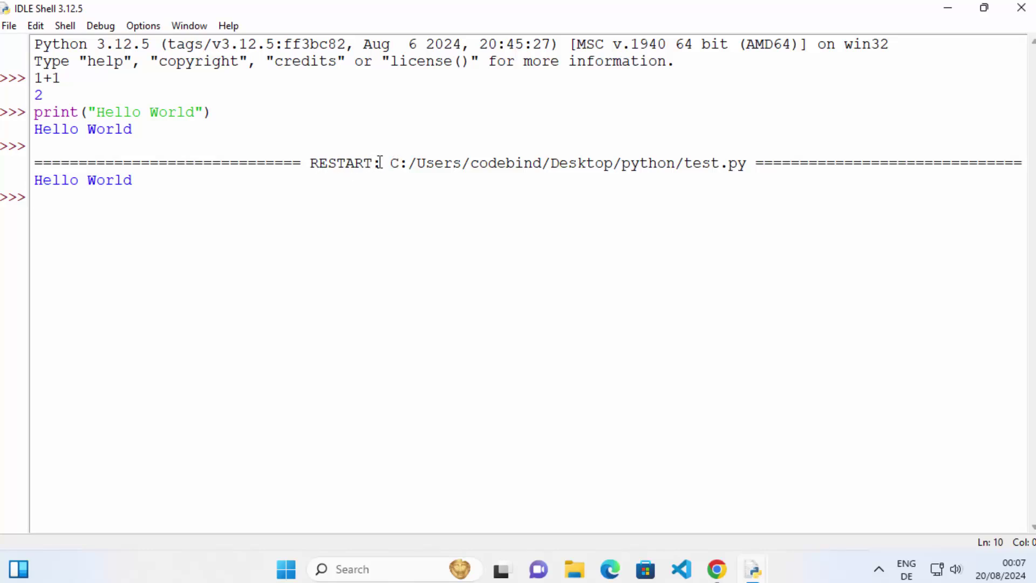
{"action": "left_click_drag", "start_coordinate": [390, 162], "coordinate": [747, 160]}
{"action": "left_click", "coordinate": [662, 242]}
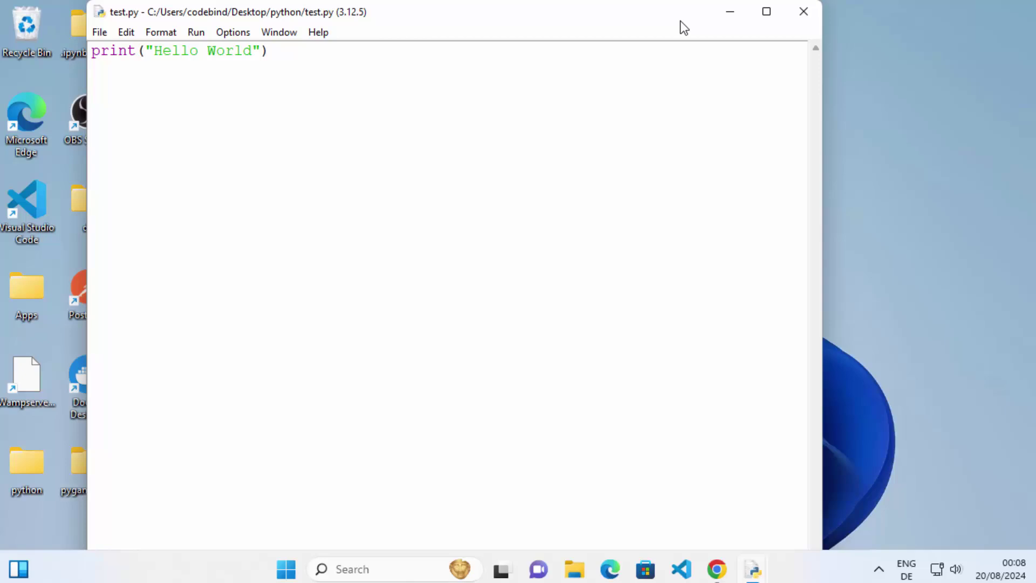
Minimize both IDLE windows and open the python folder on the desktop in File Explorer
{"action": "left_click", "coordinate": [948, 8]}
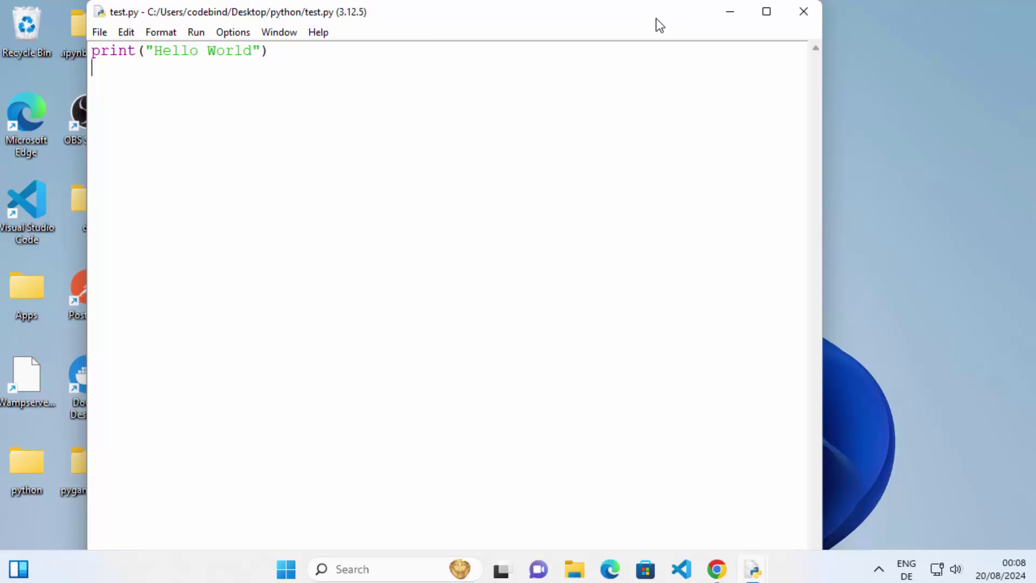
{"action": "left_click", "coordinate": [723, 17]}
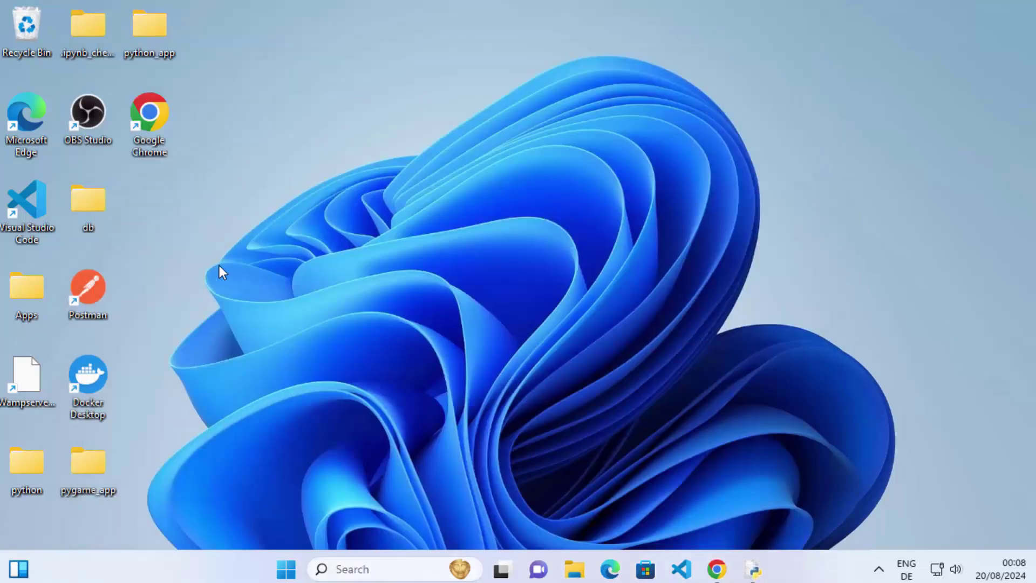
{"action": "double_click", "coordinate": [18, 460]}
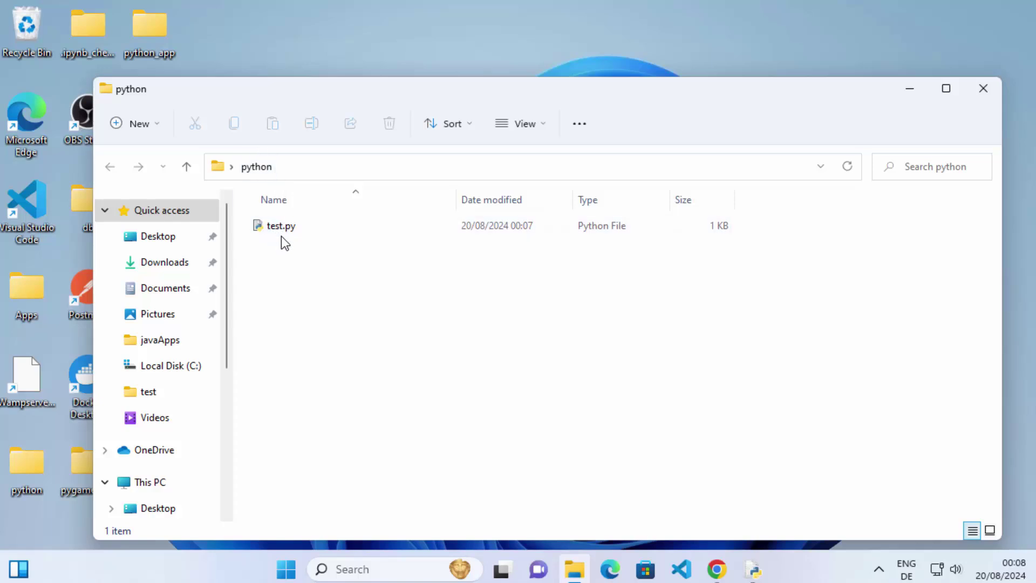
Open a terminal in the python folder from File Explorer
{"action": "right_click", "coordinate": [331, 276]}
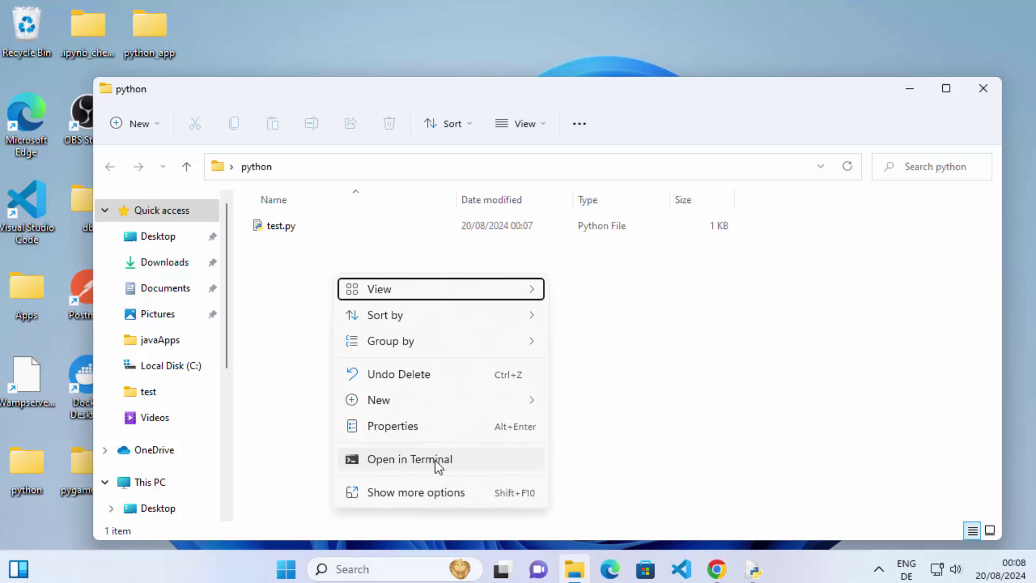
{"action": "left_click", "coordinate": [418, 495]}
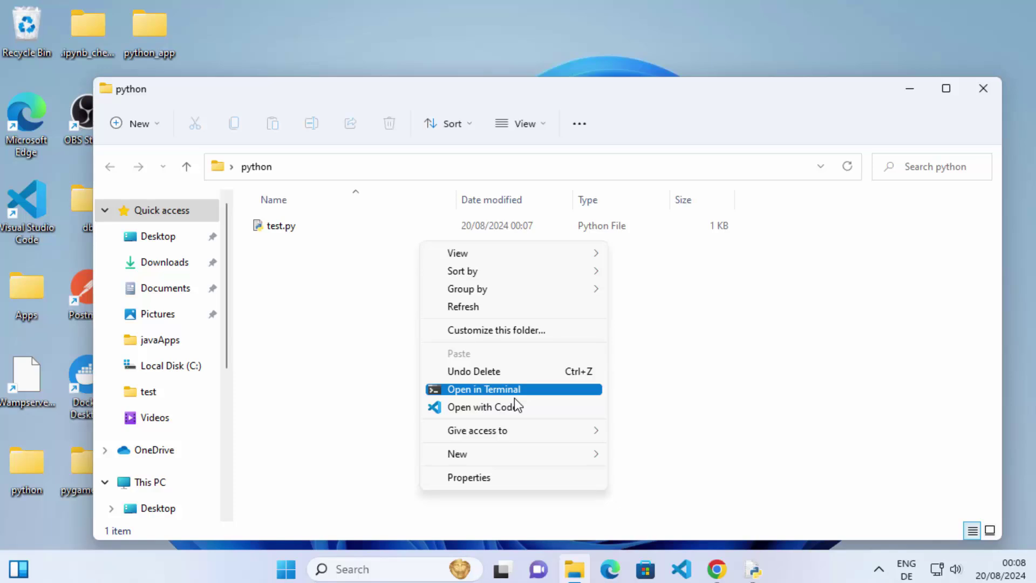
{"action": "left_click", "coordinate": [472, 389]}
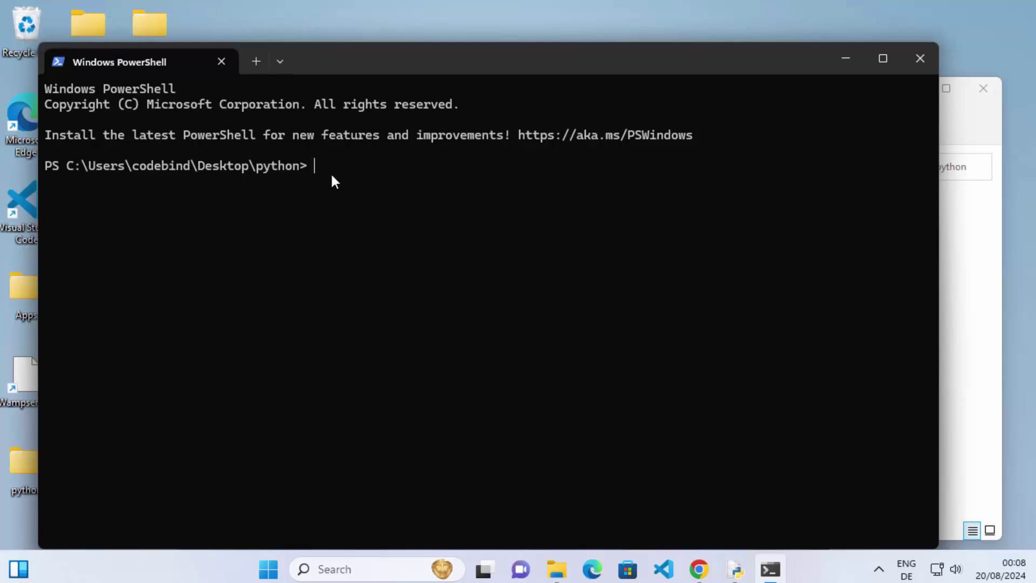
Run python test.py in the terminal, and highlight the printed output and the command that was run
{"action": "type", "text": "python tes"}
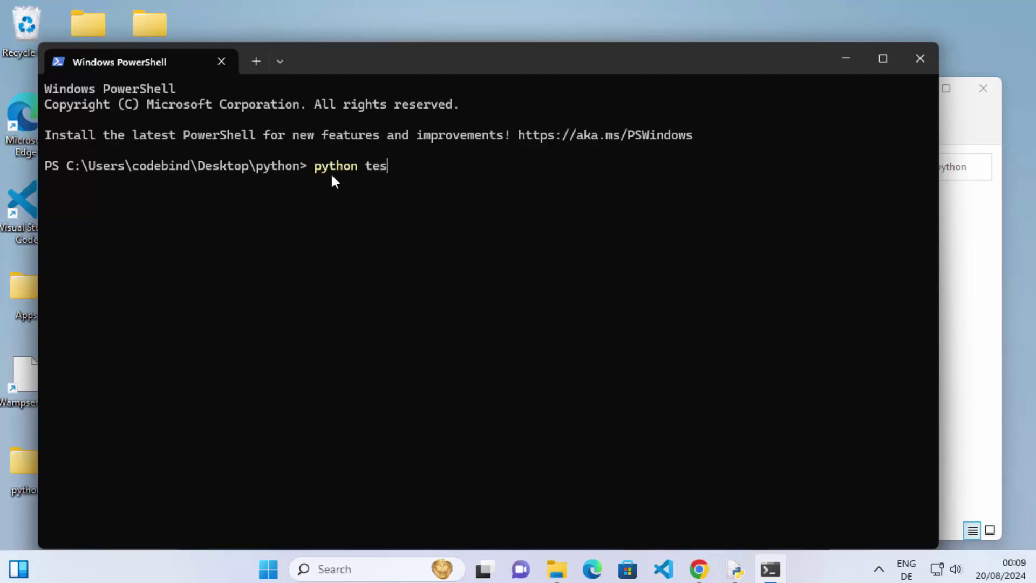
{"action": "type", "text": "t.py"}
{"action": "key", "text": "Return"}
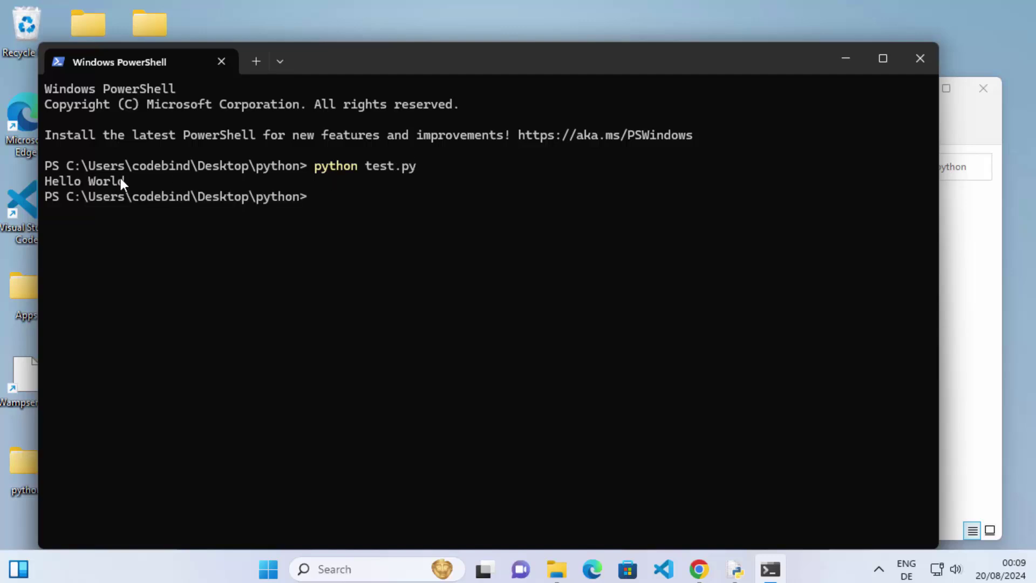
{"action": "left_click_drag", "start_coordinate": [135, 181], "coordinate": [36, 178]}
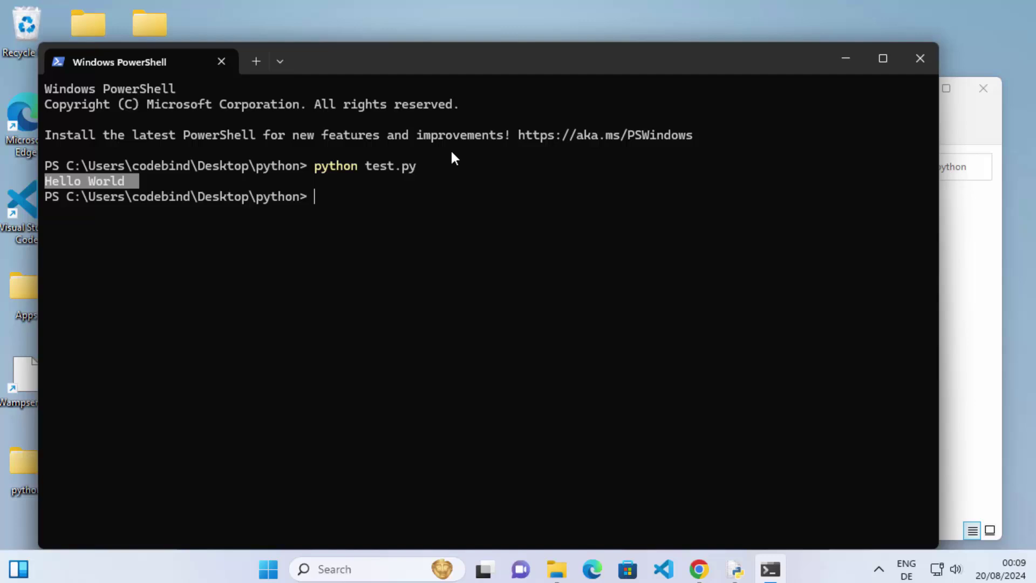
{"action": "left_click", "coordinate": [310, 169]}
{"action": "left_click_drag", "start_coordinate": [309, 164], "coordinate": [419, 167]}
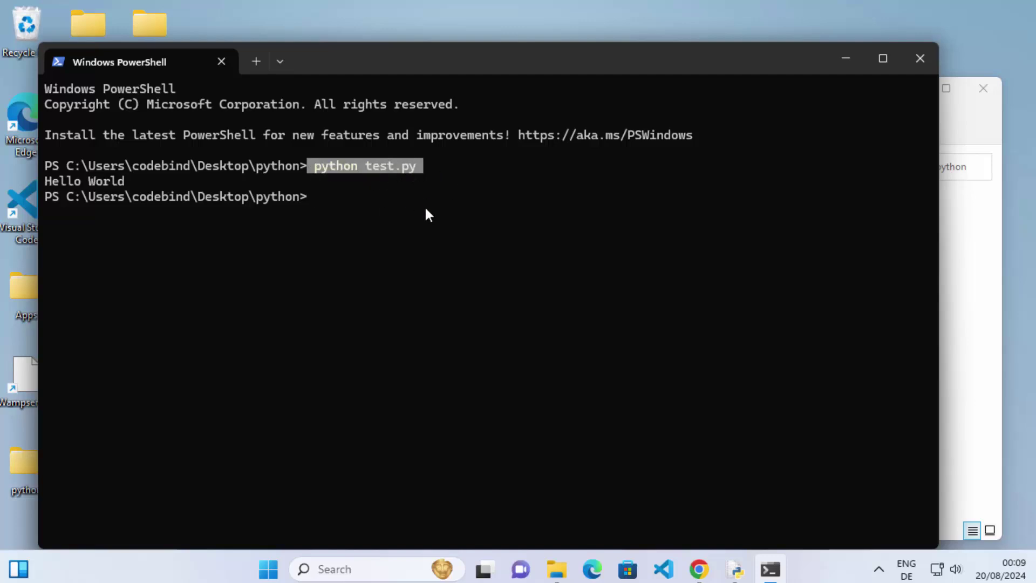
Close the terminal, the python folder window and the test.py editor window in IDLE
{"action": "left_click", "coordinate": [916, 58]}
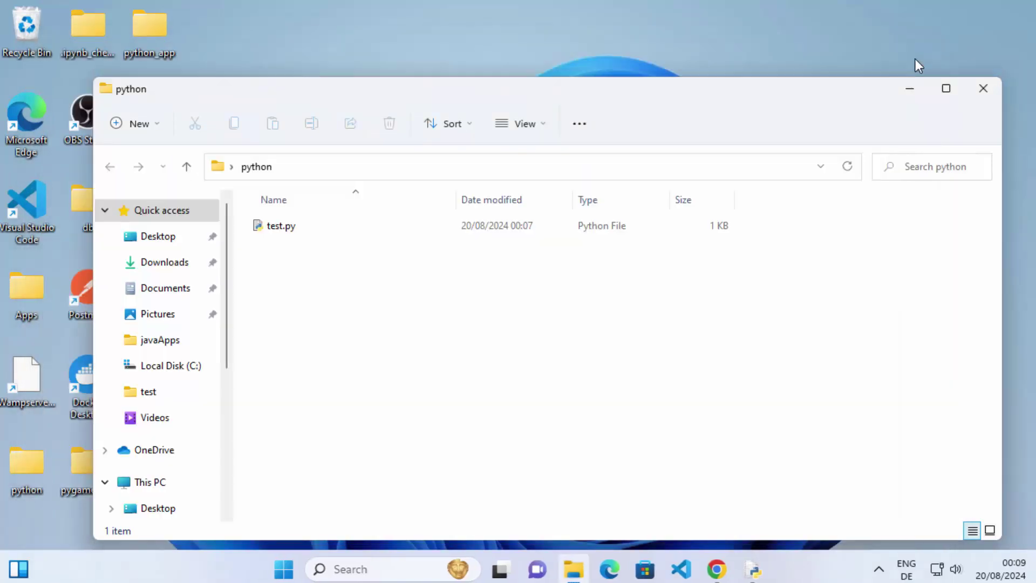
{"action": "left_click", "coordinate": [989, 93]}
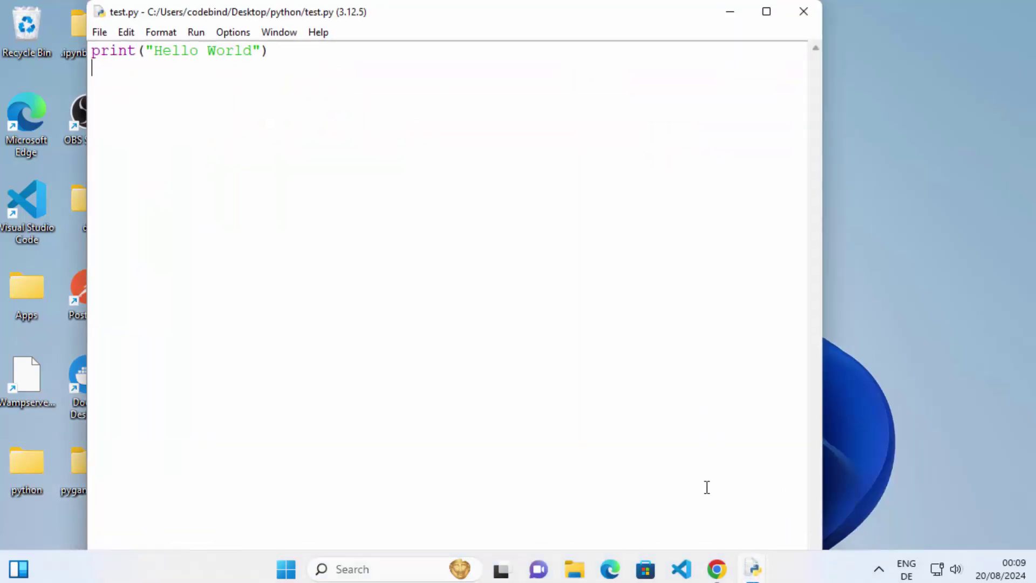
{"action": "mouse_move", "coordinate": [752, 575]}
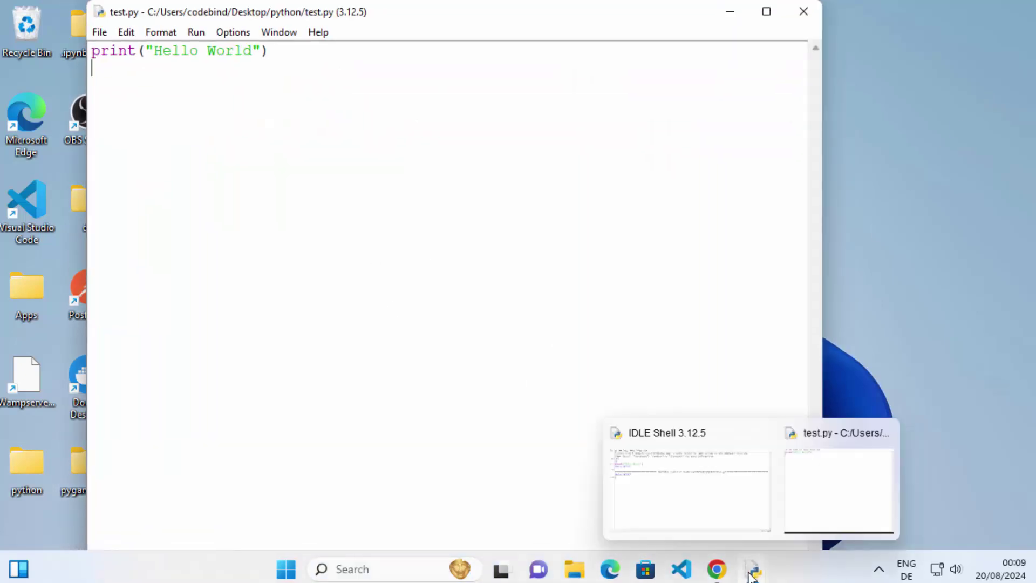
{"action": "left_click", "coordinate": [803, 513]}
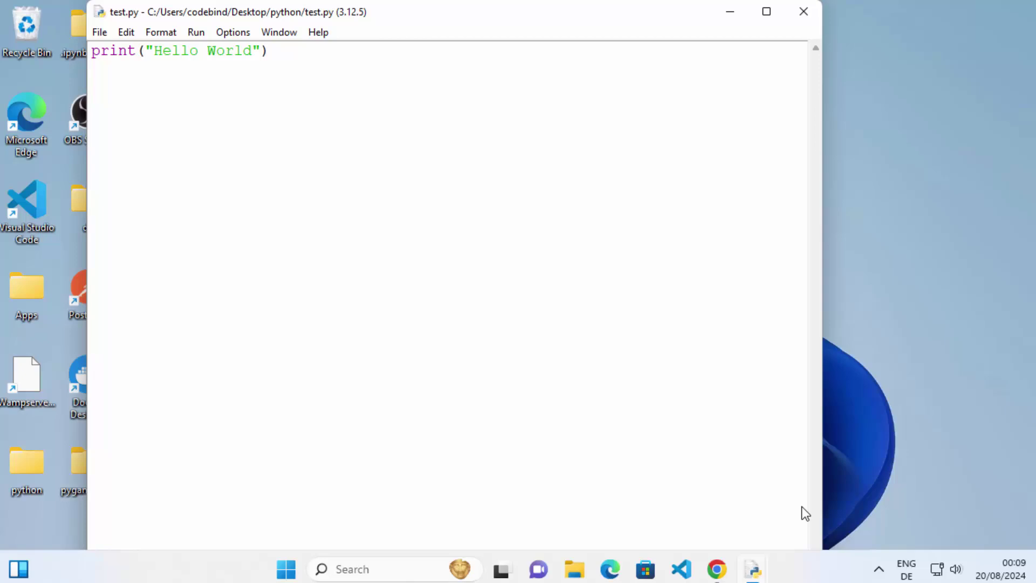
{"action": "left_click", "coordinate": [805, 20]}
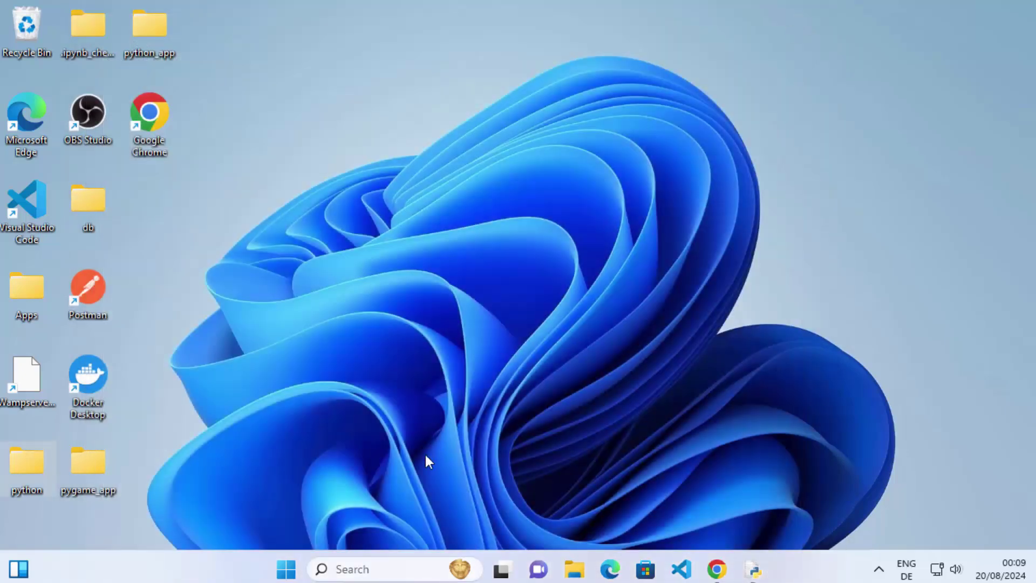
Search Windows for cmd, open Command Prompt, and start the Python interpreter with the python command
{"action": "left_click", "coordinate": [387, 565]}
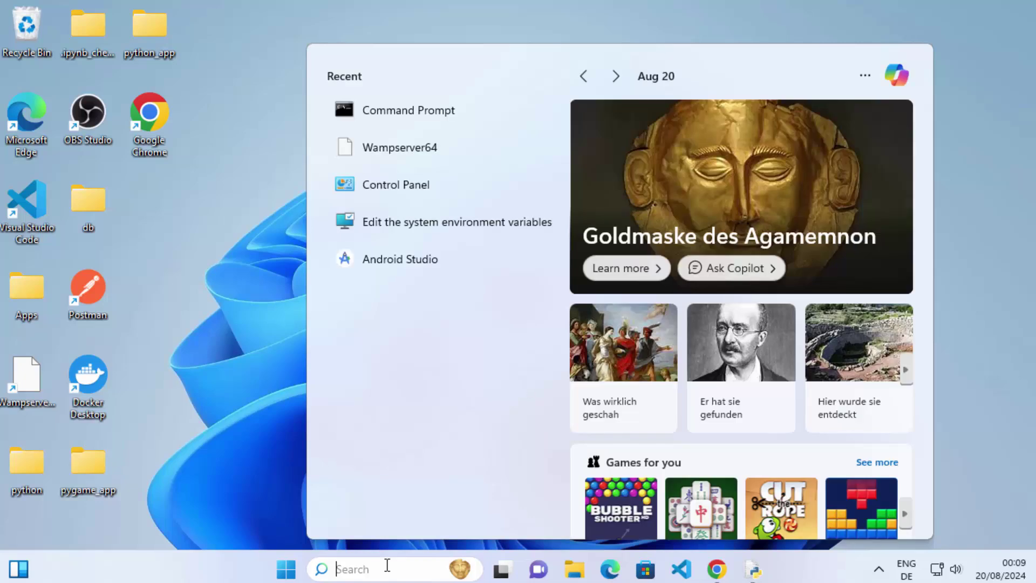
{"action": "type", "text": "cmd"}
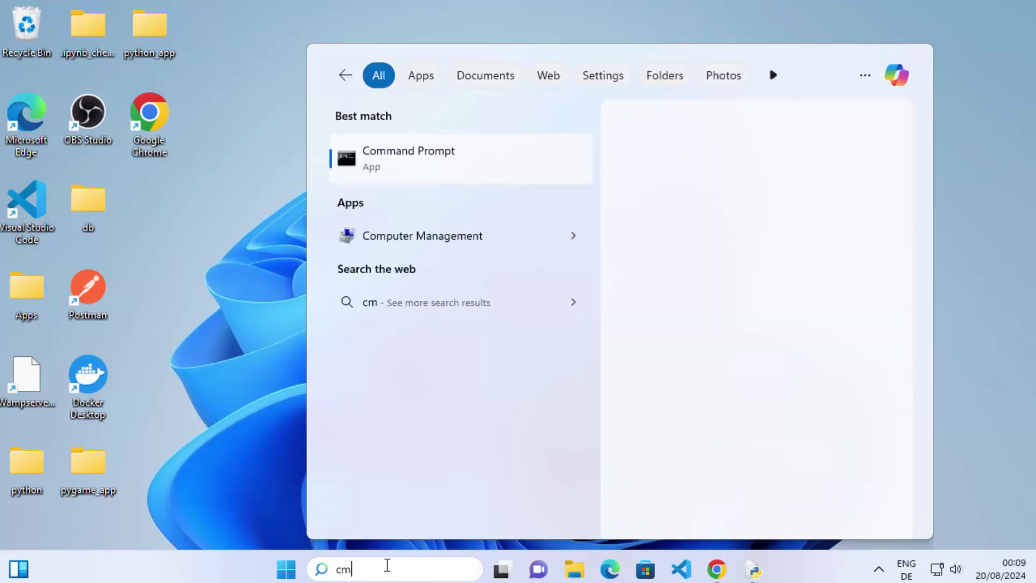
{"action": "left_click", "coordinate": [460, 158]}
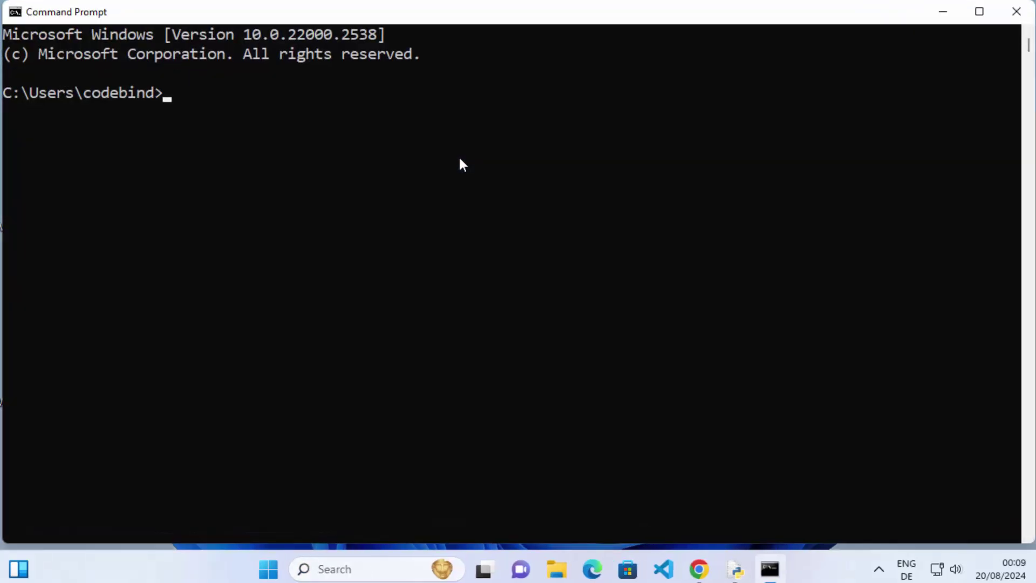
{"action": "type", "text": "python"}
{"action": "key", "text": "Return"}
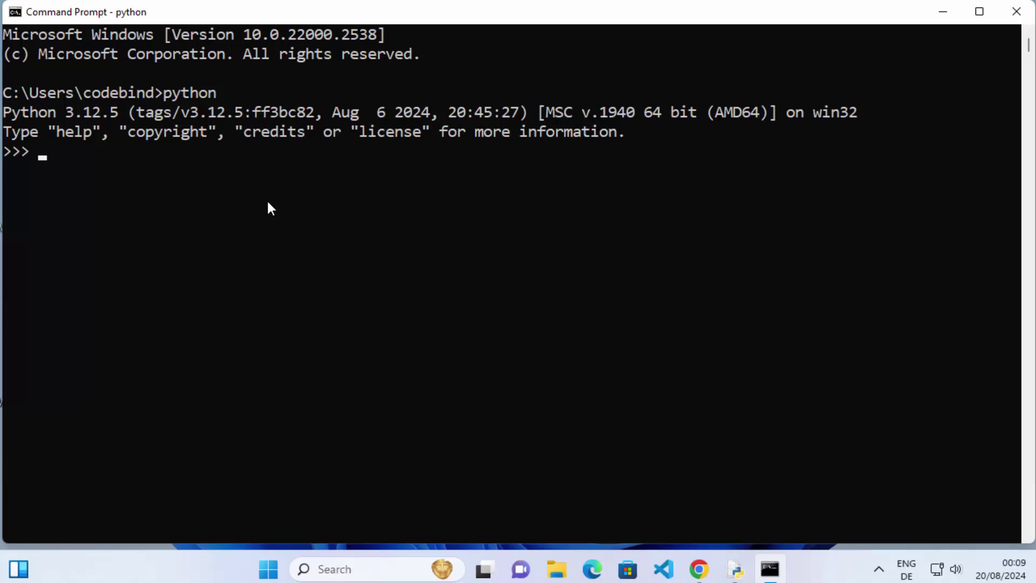
Evaluate the expression 1+1 in the Python interpreter
{"action": "left_click", "coordinate": [184, 153]}
{"action": "type", "text": "1+1"}
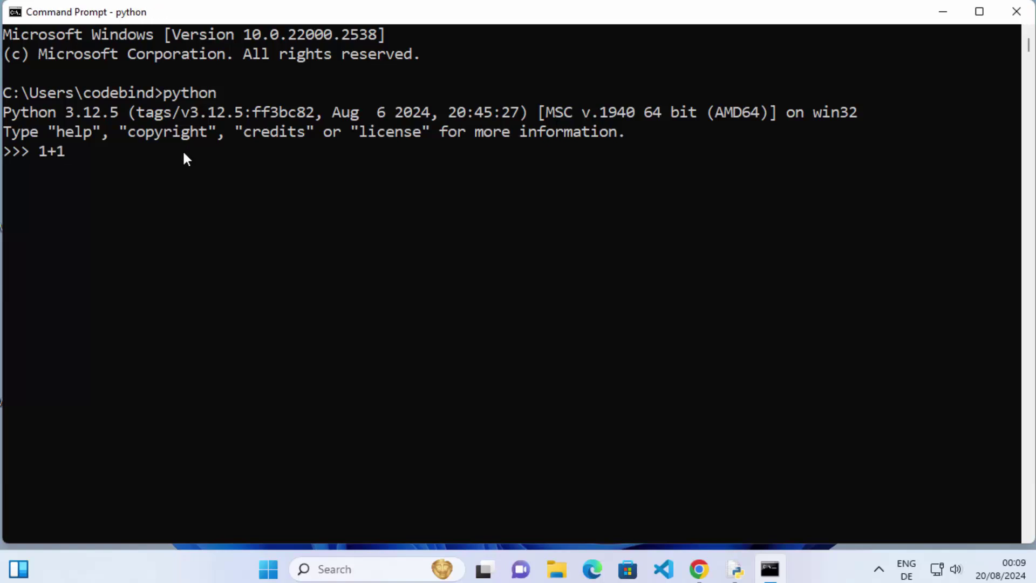
{"action": "key", "text": "Return"}
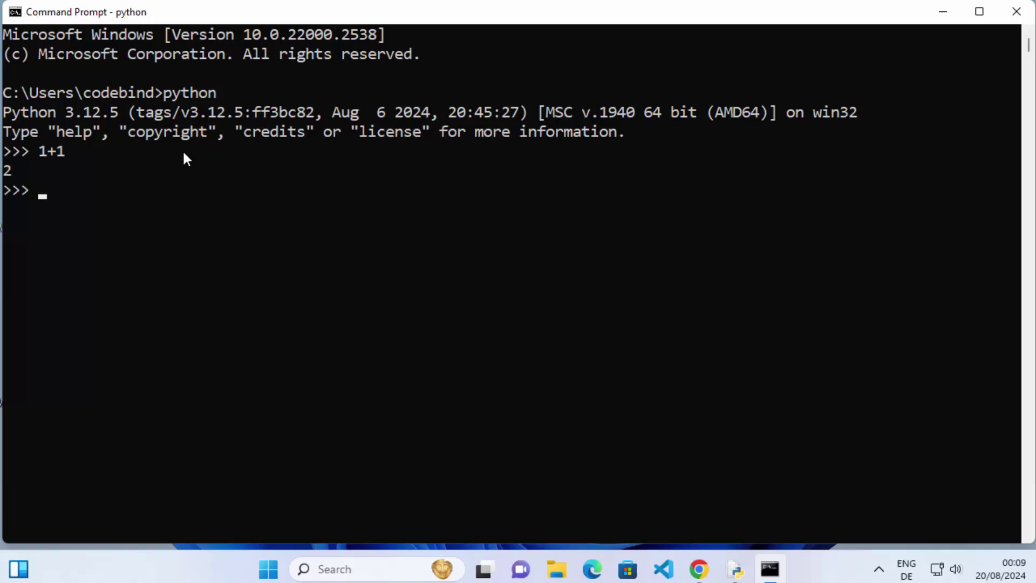